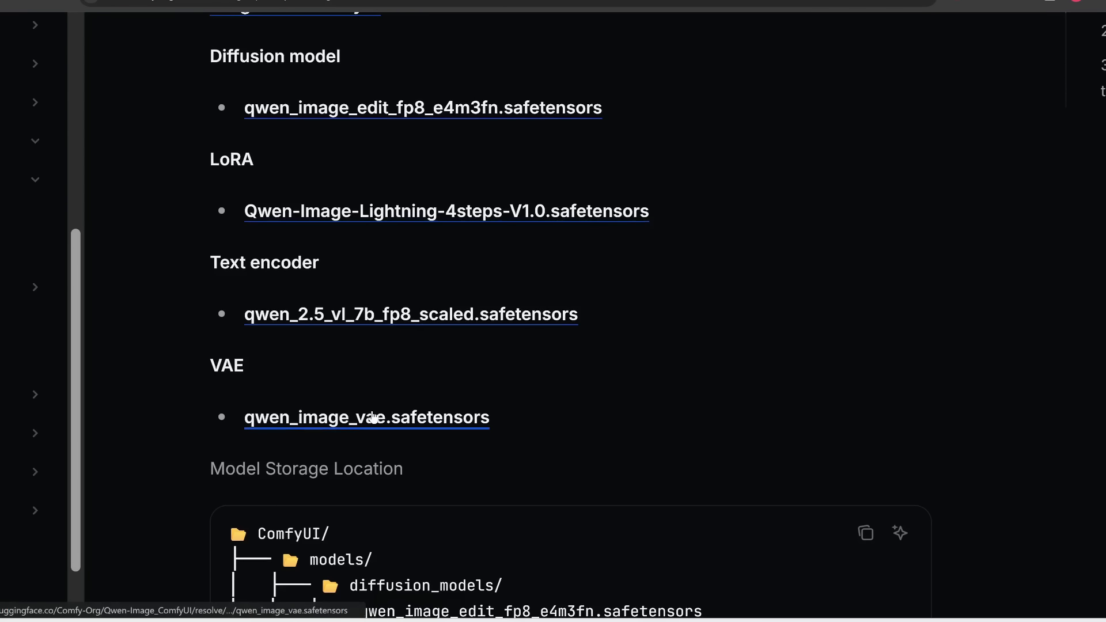
Start saving qwen_image_vae.safetensors, check the ComfyUI/models/vae folder for an existing copy, and cancel the save
left_click(374, 417)
double_click(233, 99)
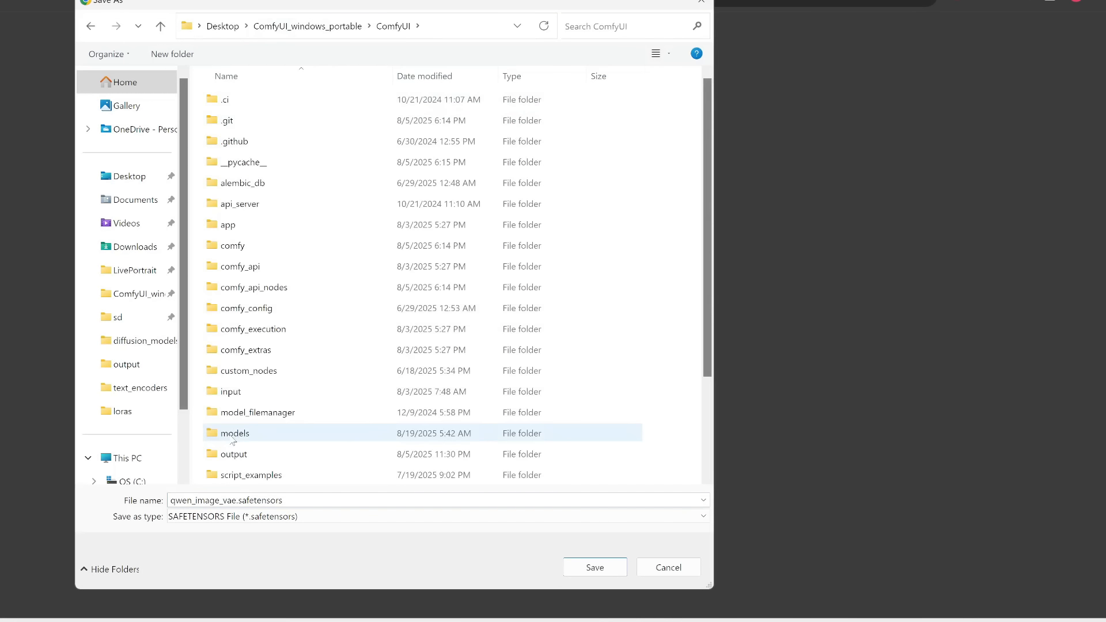
double_click(232, 437)
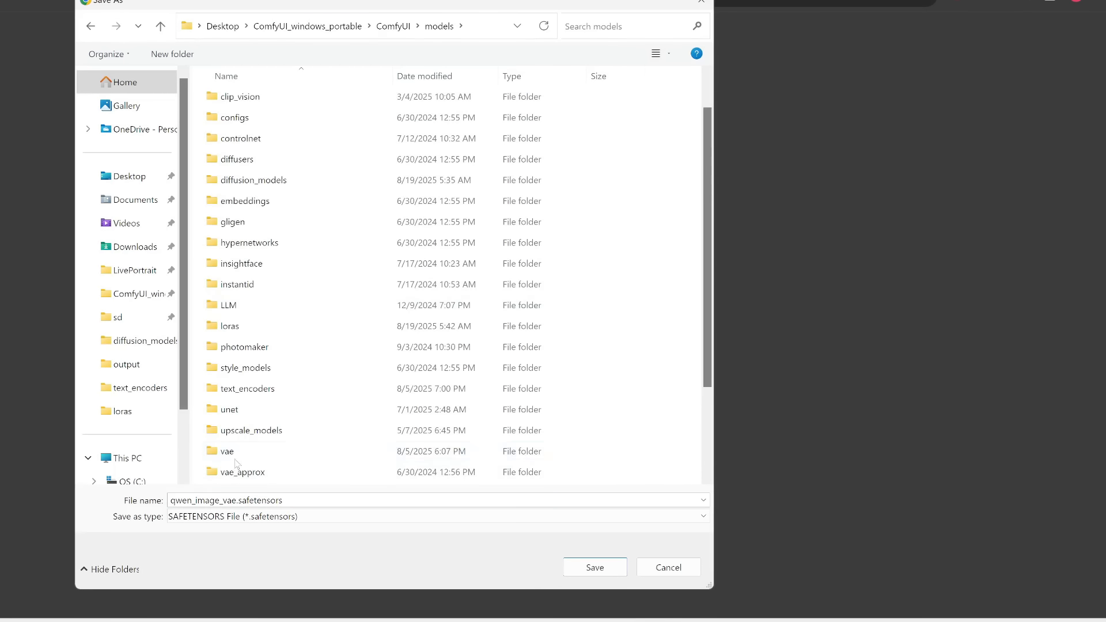
double_click(238, 457)
left_click(287, 142)
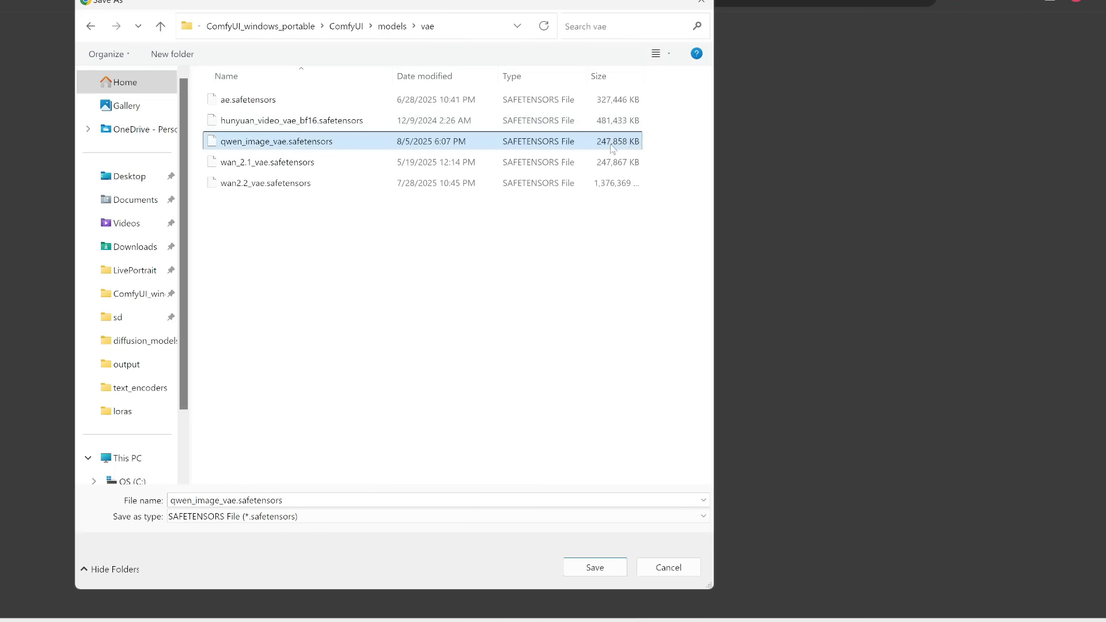
left_click(669, 567)
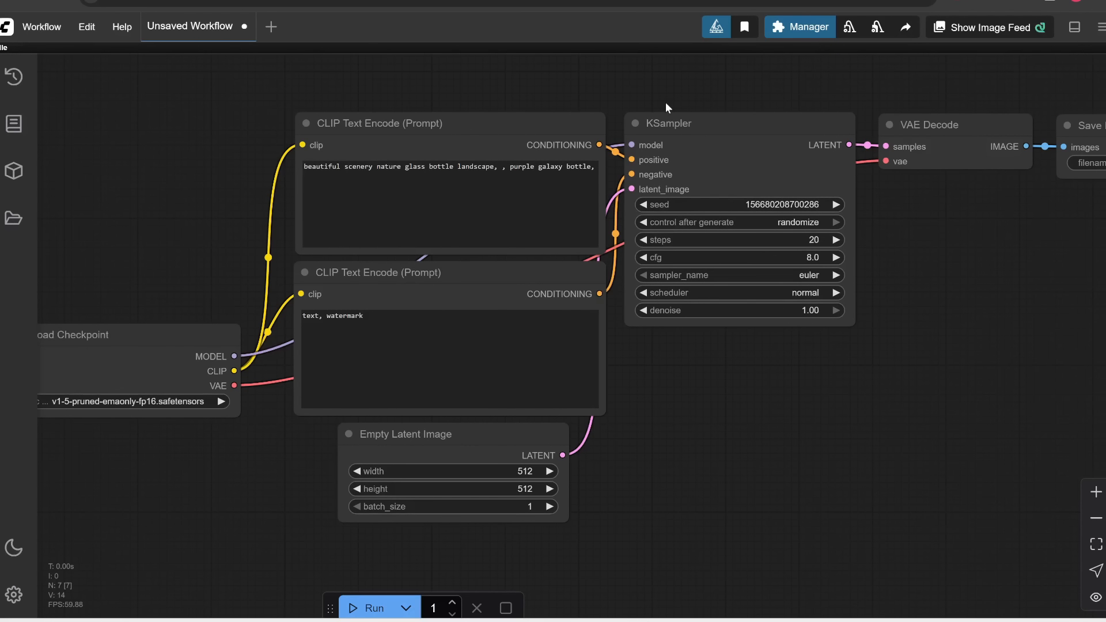
Update ComfyUI through the ComfyUI Manager and restart it
left_click(798, 30)
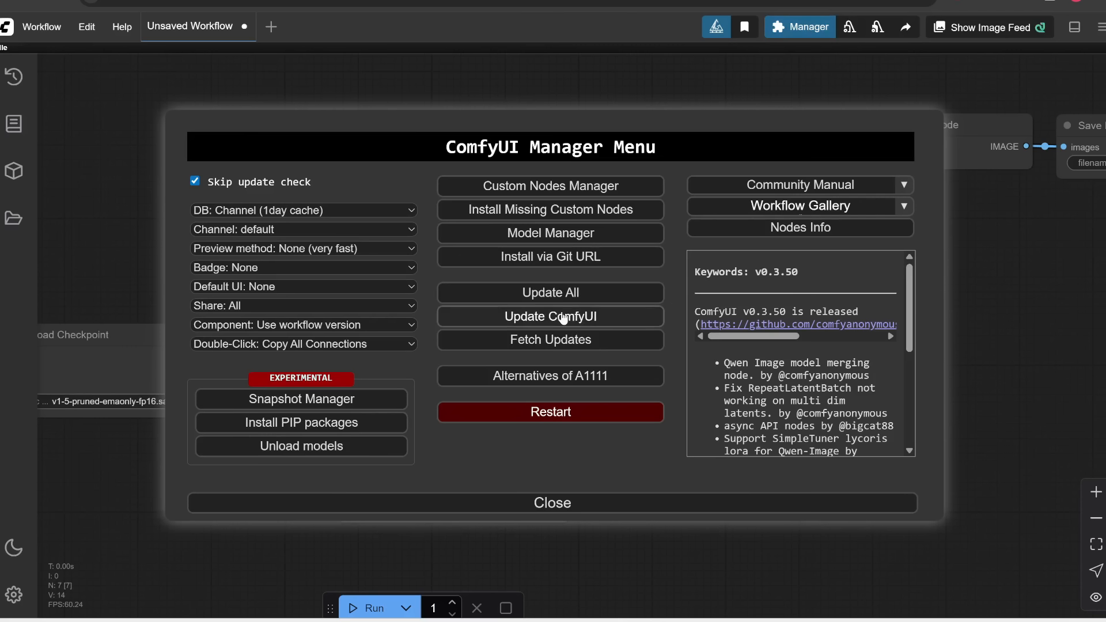
left_click(564, 318)
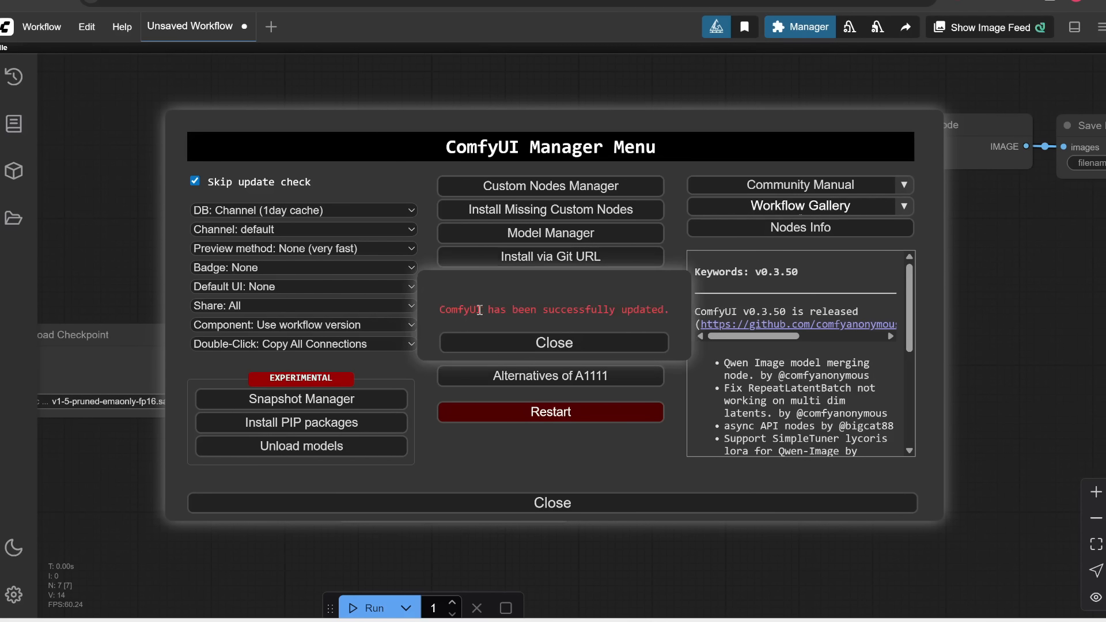
left_click(540, 341)
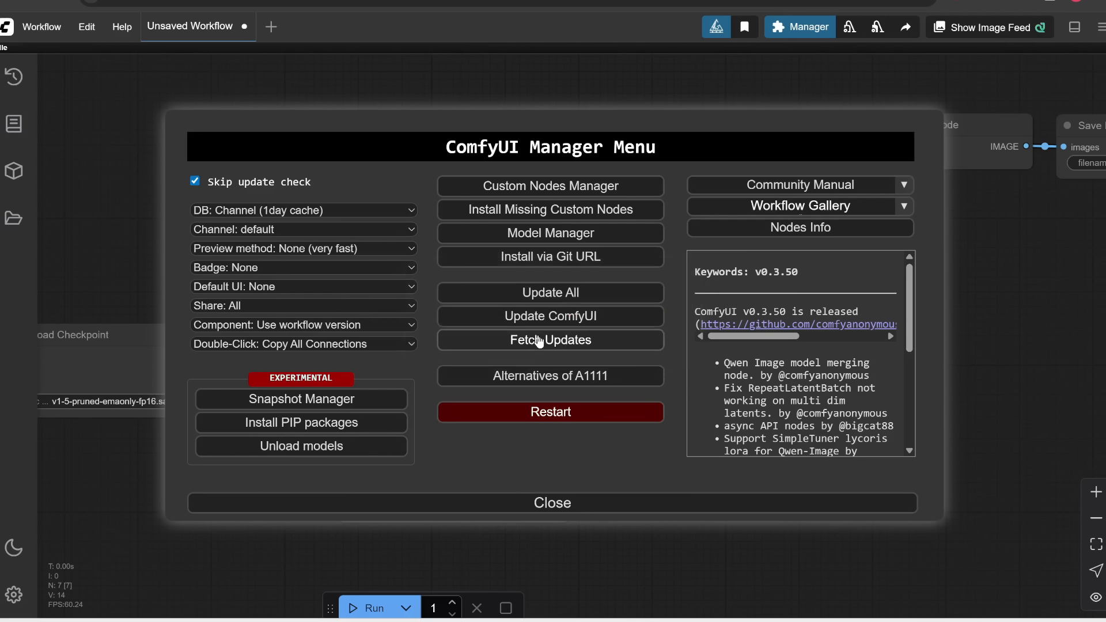
left_click(546, 414)
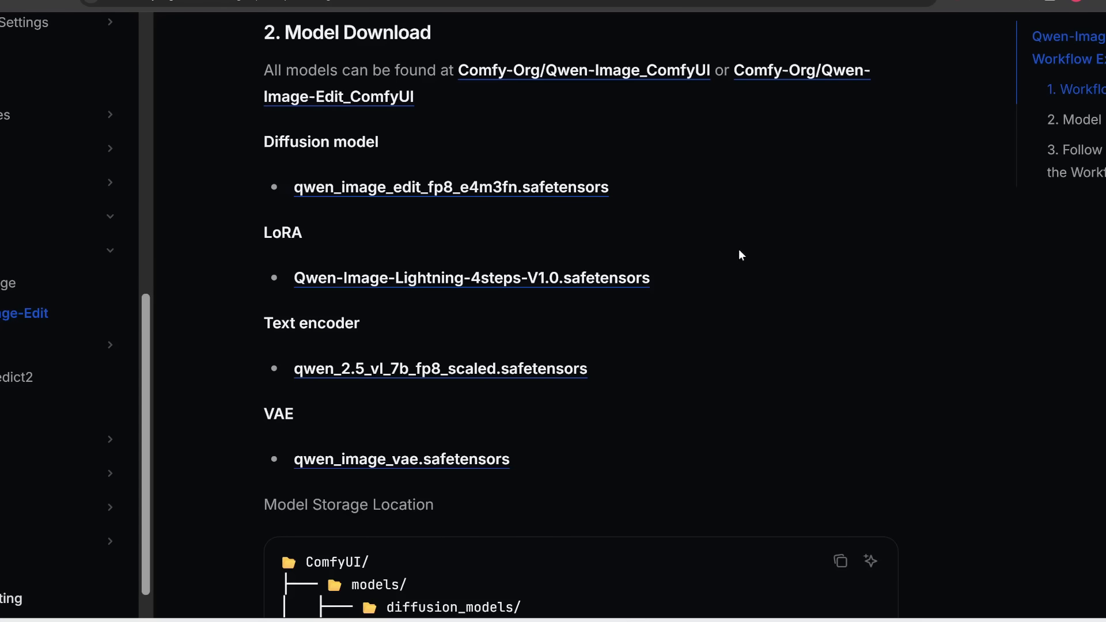
Download the Qwen-Image-Edit JSON workflow from the documentation page as image_qwen_image_edit.json into the ComfyUI_windows_portable folder
scroll(754, 303, "up", 1)
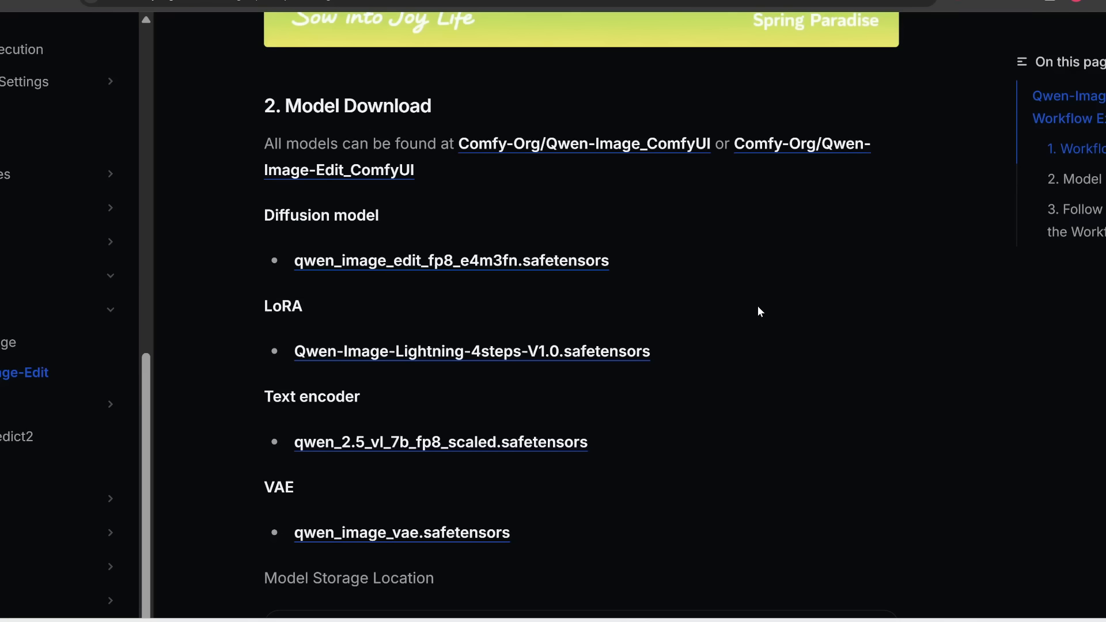
scroll(758, 312, "down", 1)
scroll(758, 309, "up", 12)
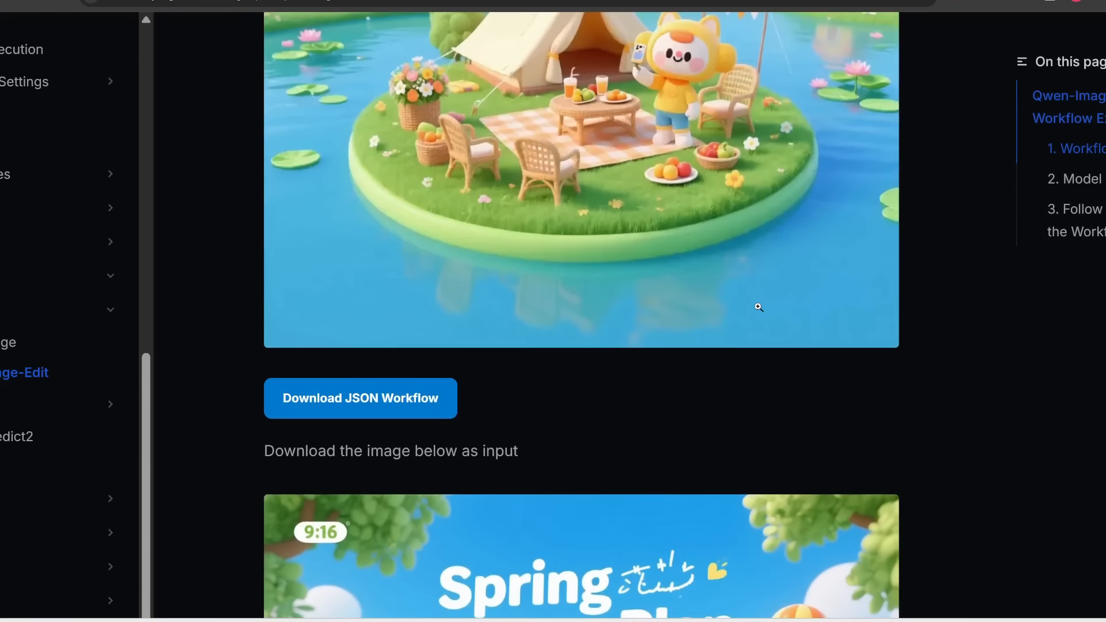
scroll(758, 307, "down", 1)
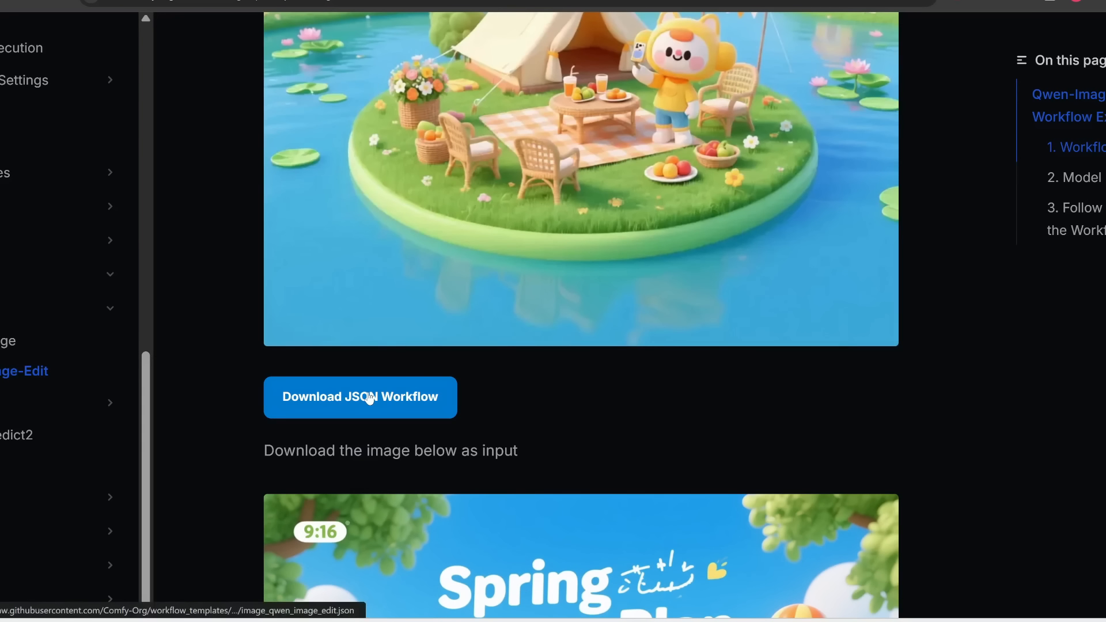
right_click(439, 395)
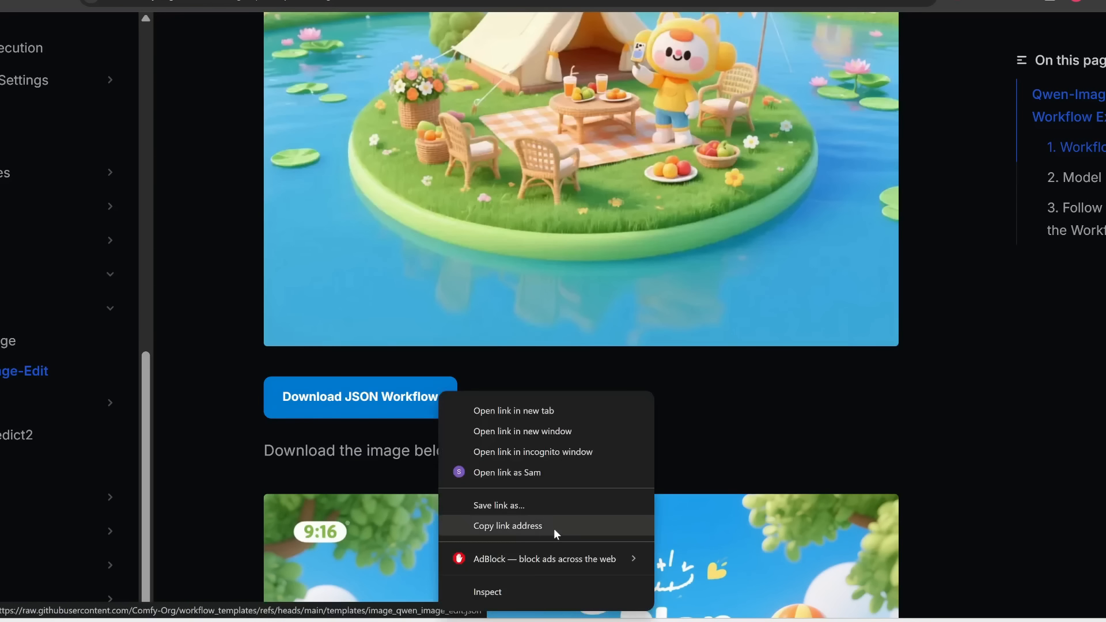
left_click(571, 500)
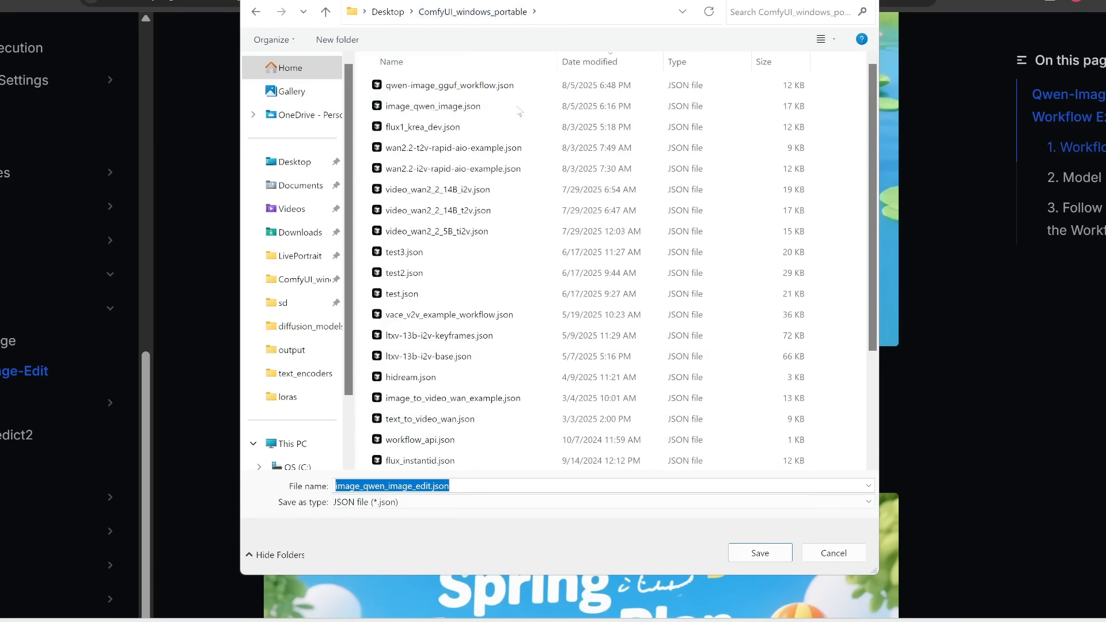
left_click(759, 554)
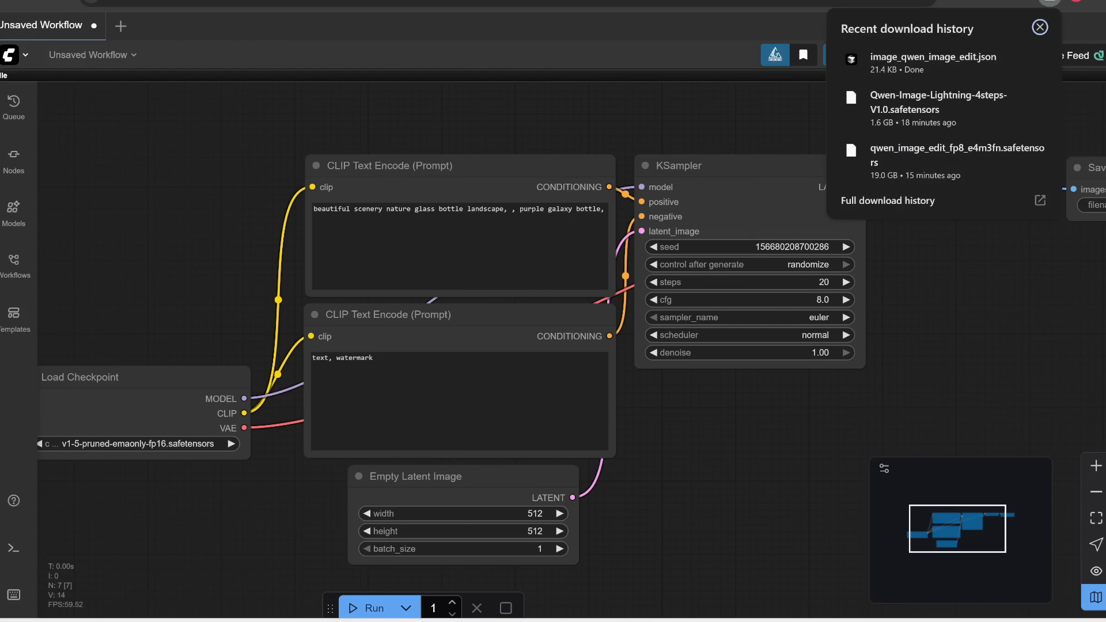
Load the downloaded image_qwen_image_edit.json workflow onto the ComfyUI canvas
left_click_drag(915, 60, 389, 130)
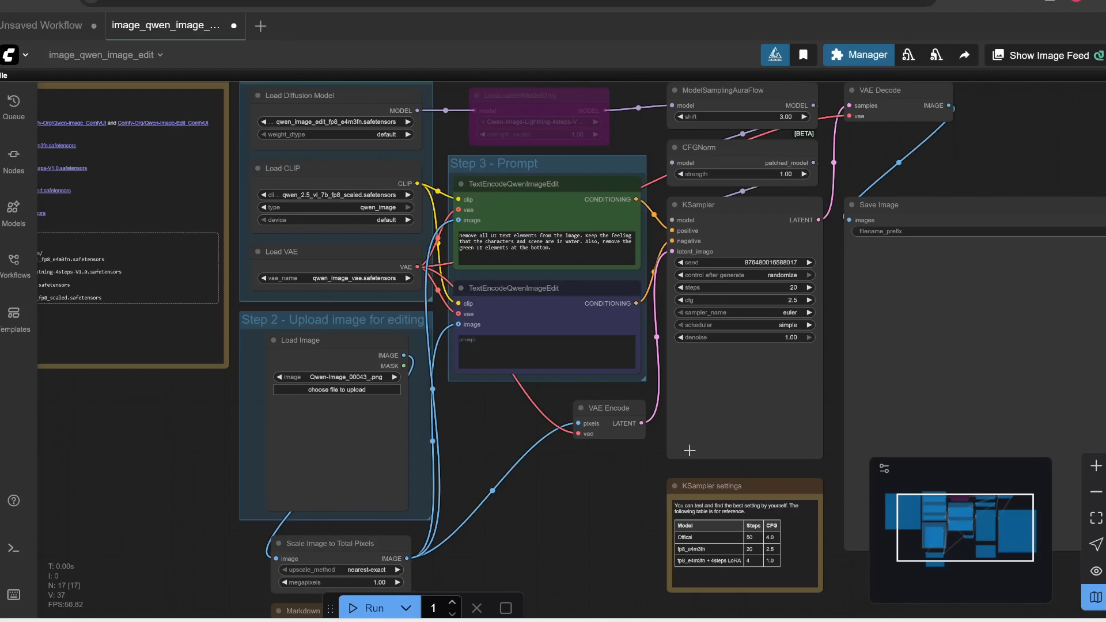
scroll(563, 428, "down", 4)
scroll(563, 427, "up", 1)
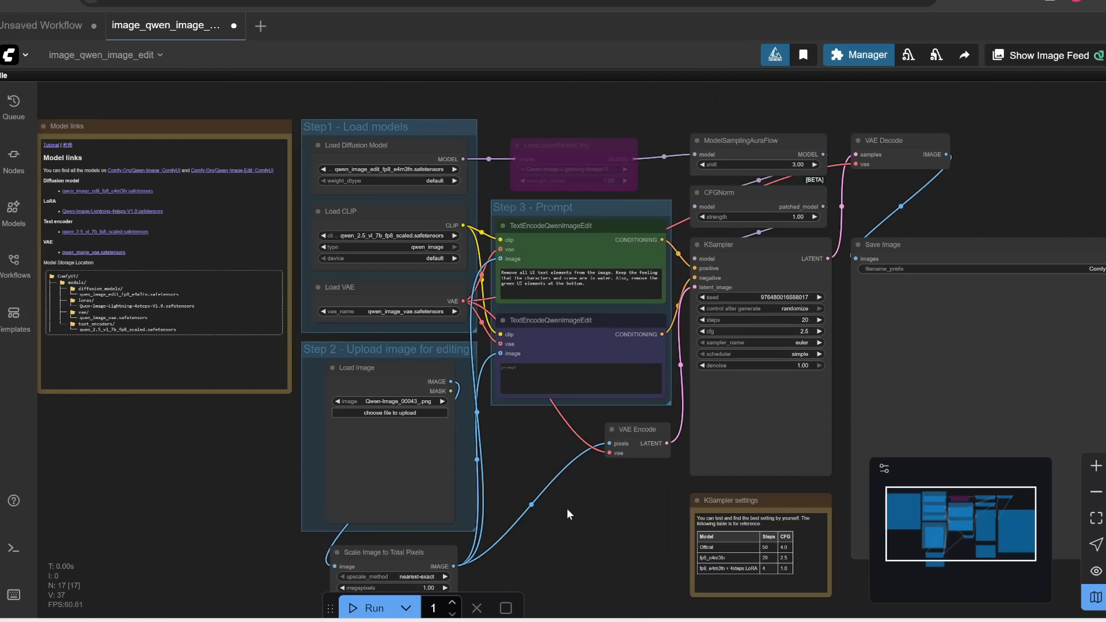
Choose qwen_image_edit_fp8_e4m3fn.safetensors as diffusion model, qwen_2.5_vl_7b_fp8_scaled.safetensors as CLIP and qwen_image_vae.safetensors as VAE
scroll(326, 140, "up", 6)
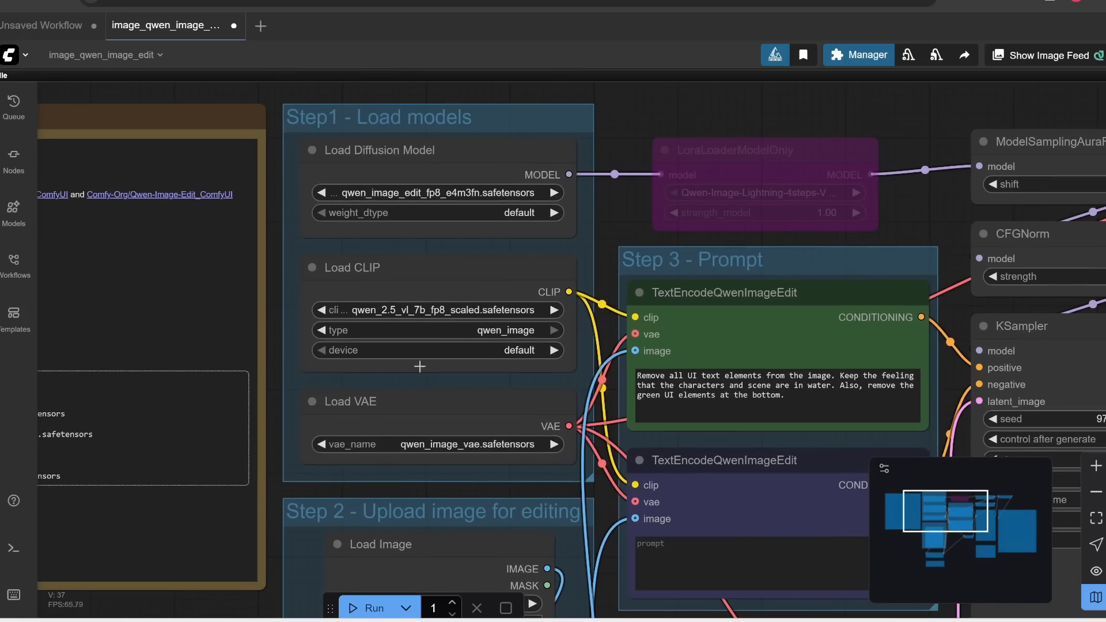
left_click(475, 188)
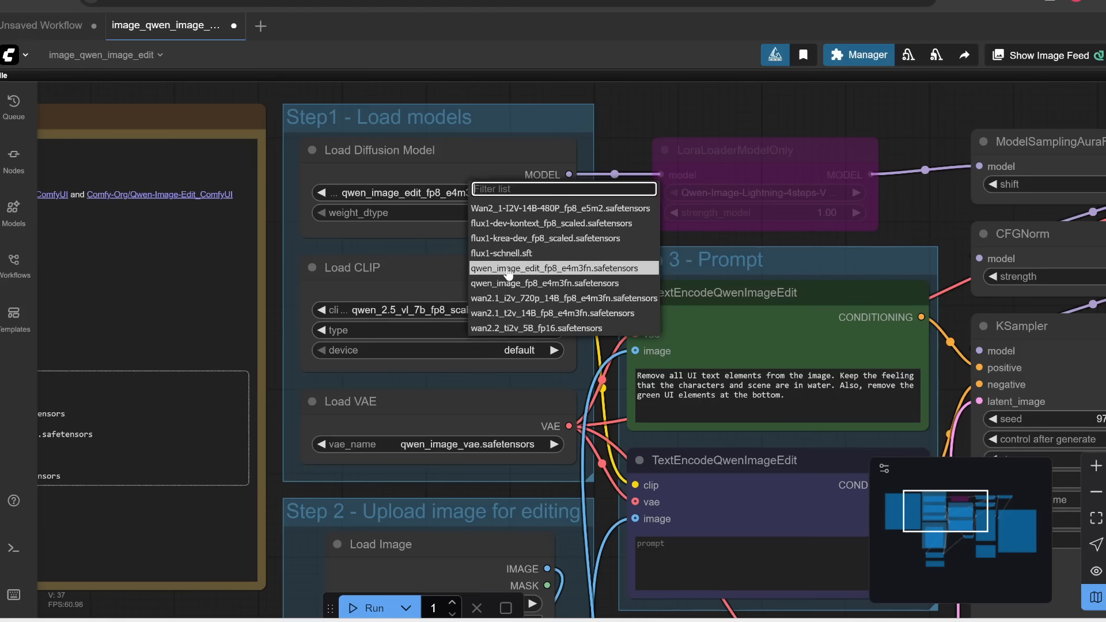
left_click(508, 273)
left_click(468, 309)
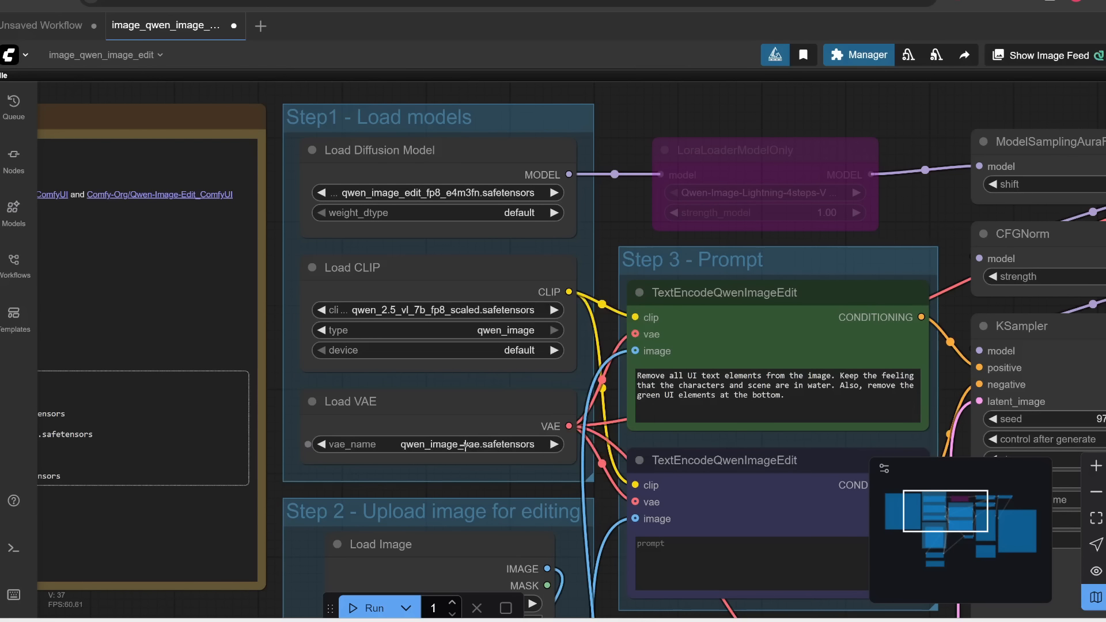
left_click(466, 444)
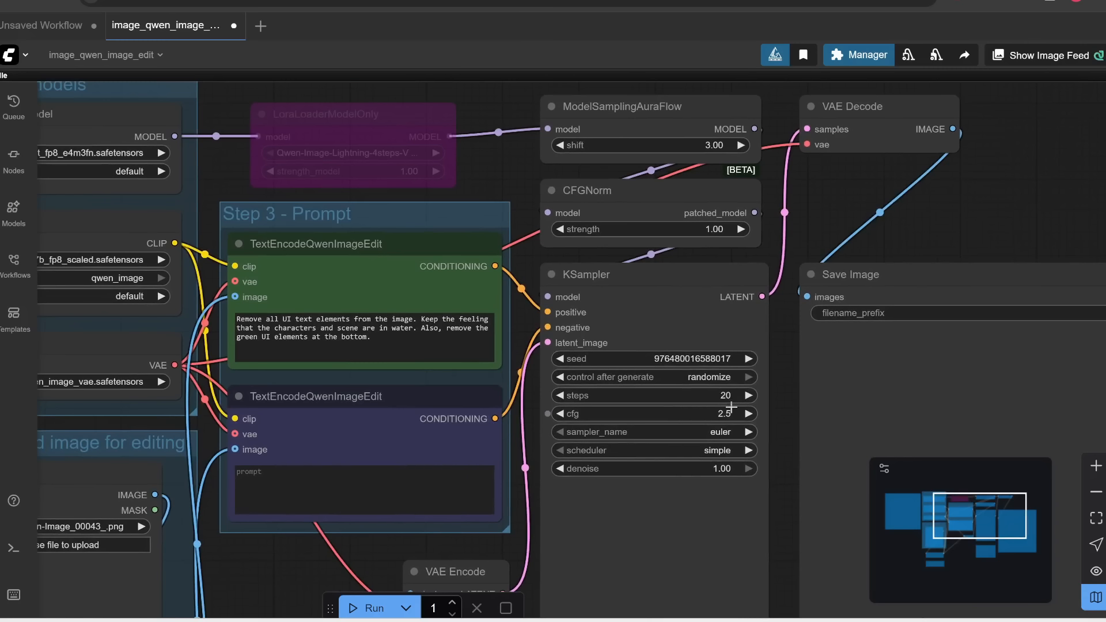
Enable the bypassed LoraLoaderModelOnly node and select Qwen-Image-Lightning-4steps-V1.0.safetensors as its LoRA
scroll(678, 415, "up", 3)
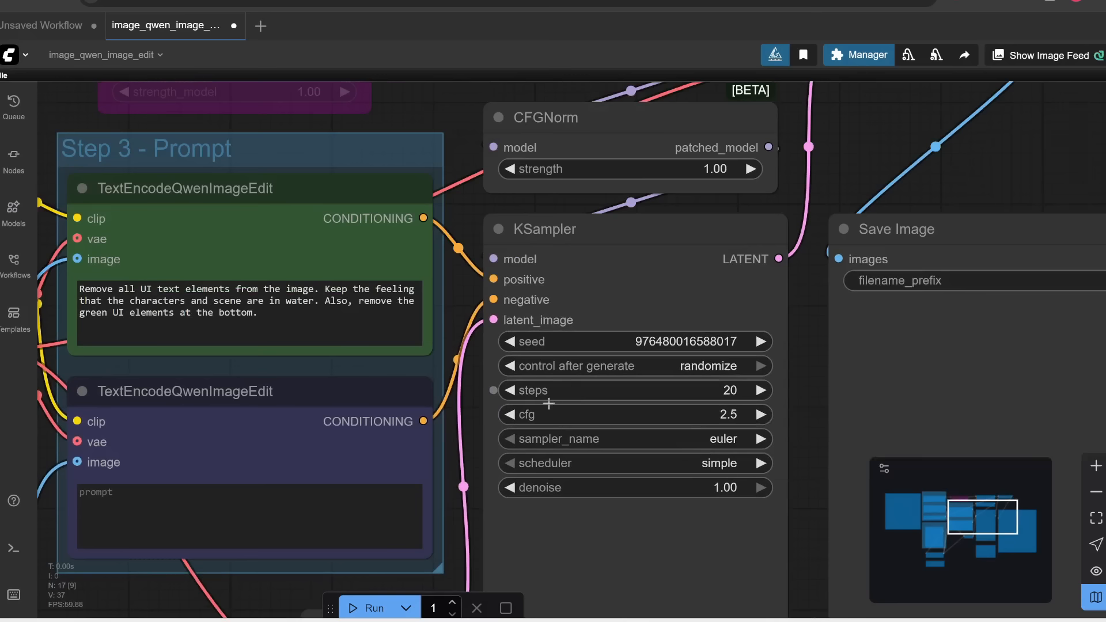
scroll(317, 246, "down", 4)
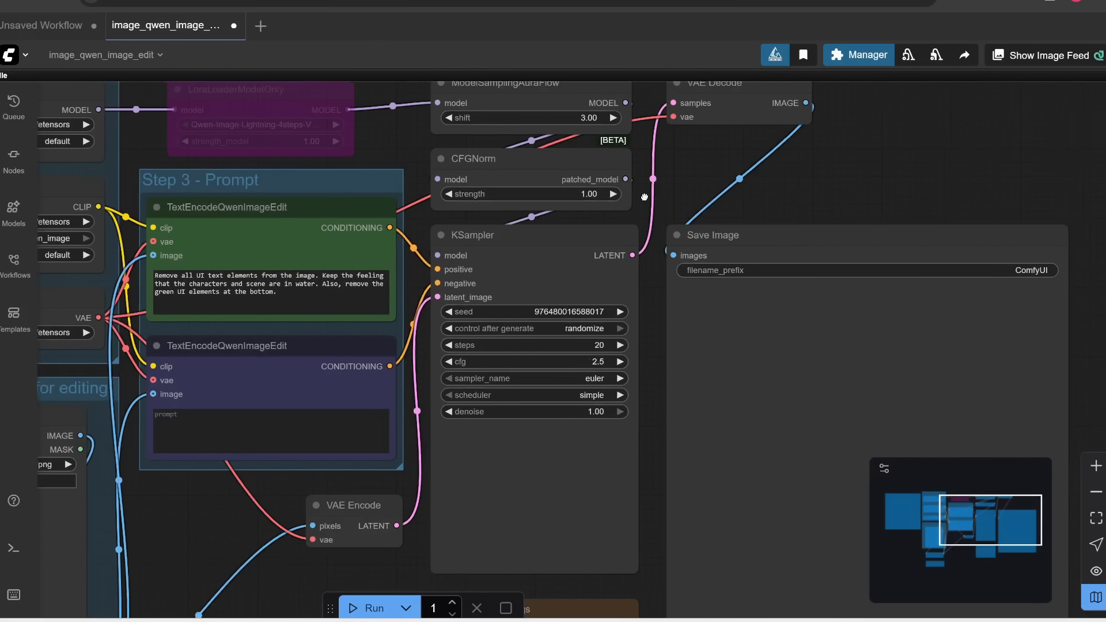
left_click_drag(388, 154, 743, 279)
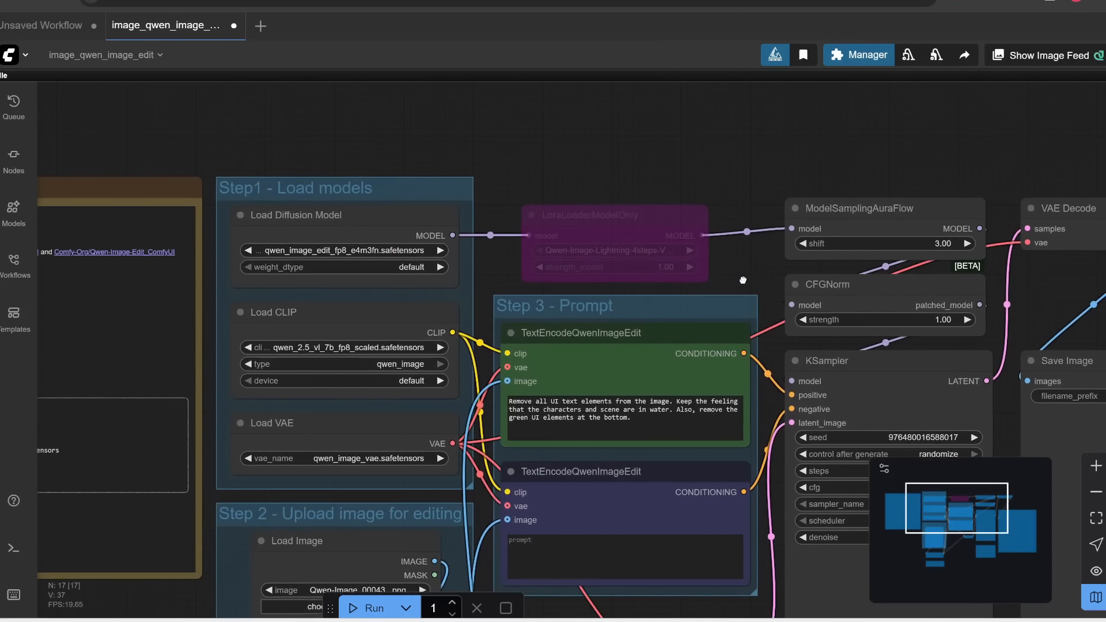
left_click(609, 221)
mouse_move(642, 225)
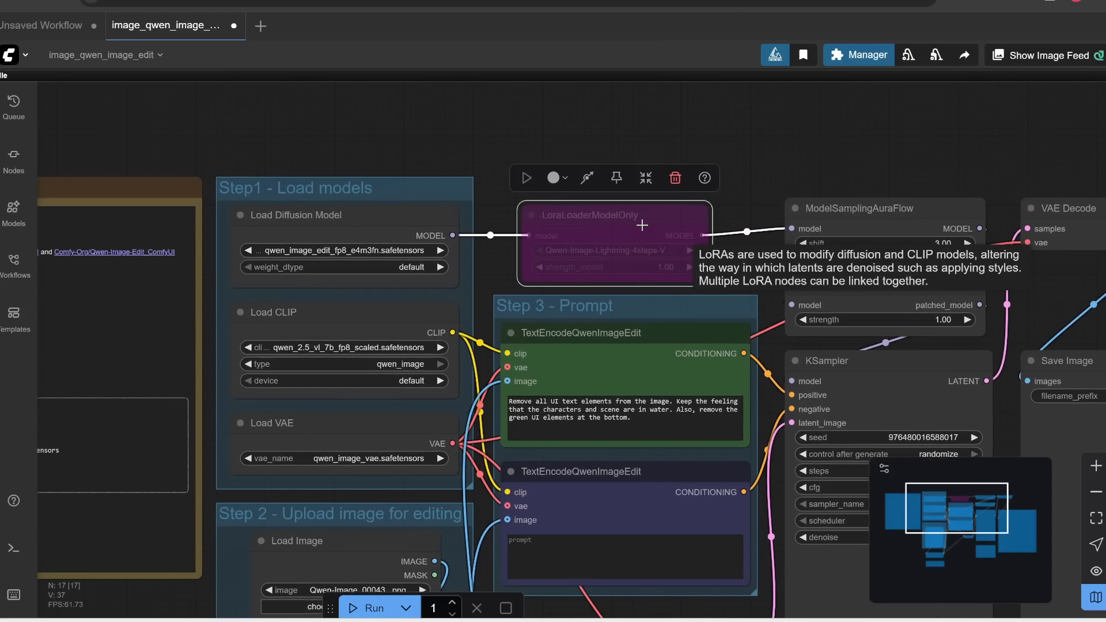
key("ctrl+b")
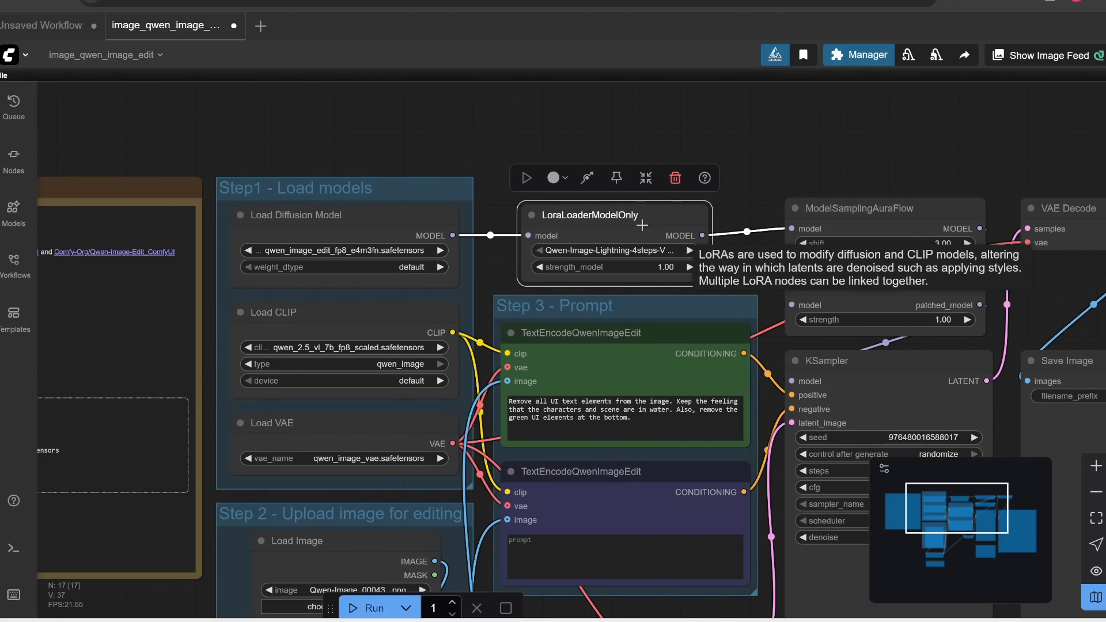
scroll(648, 254, "up", 1)
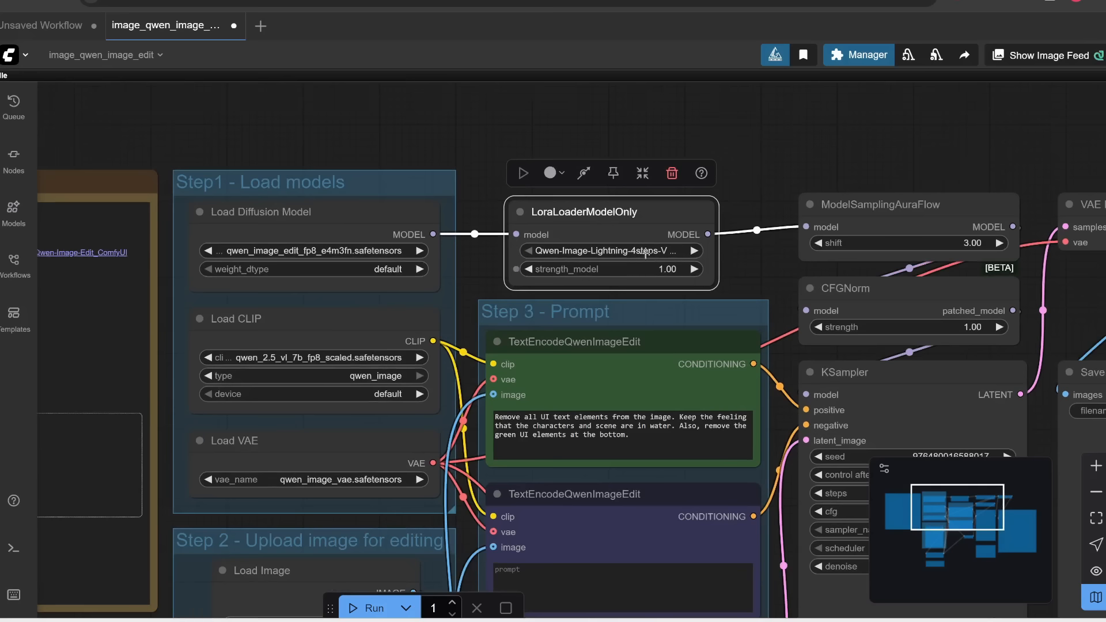
left_click(650, 253)
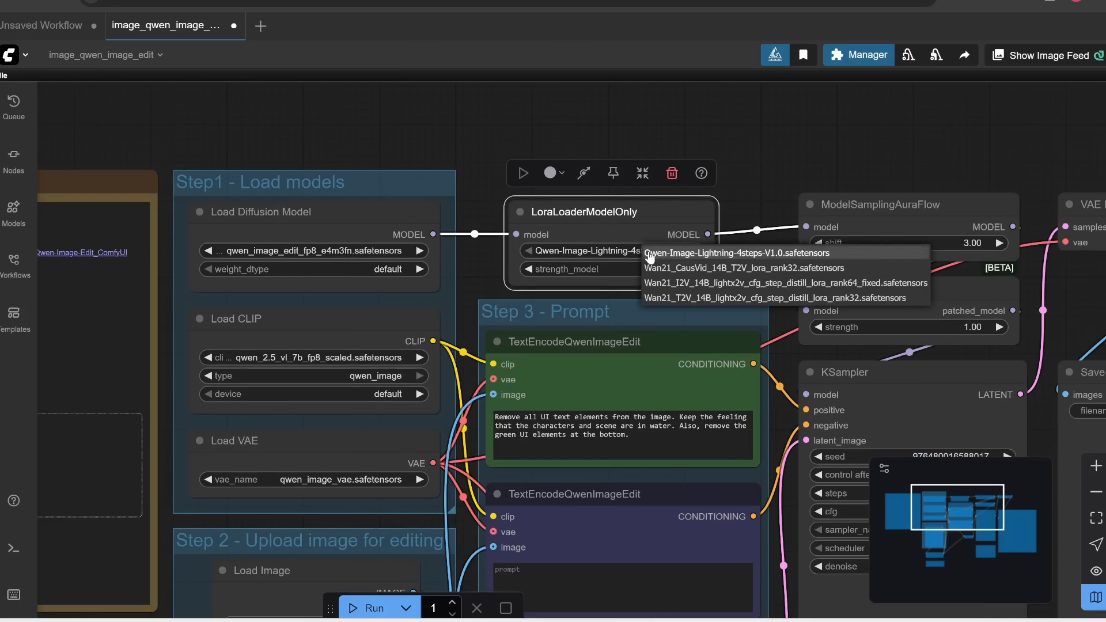
left_click(748, 254)
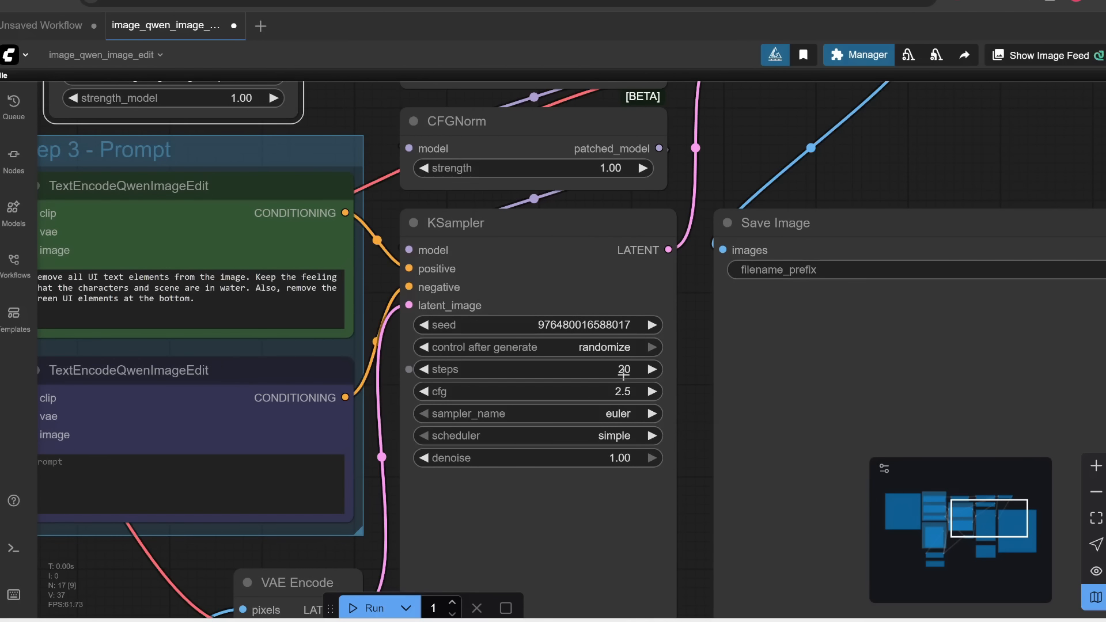
Set the number of steps in the KSampler node to 4
left_click(624, 372)
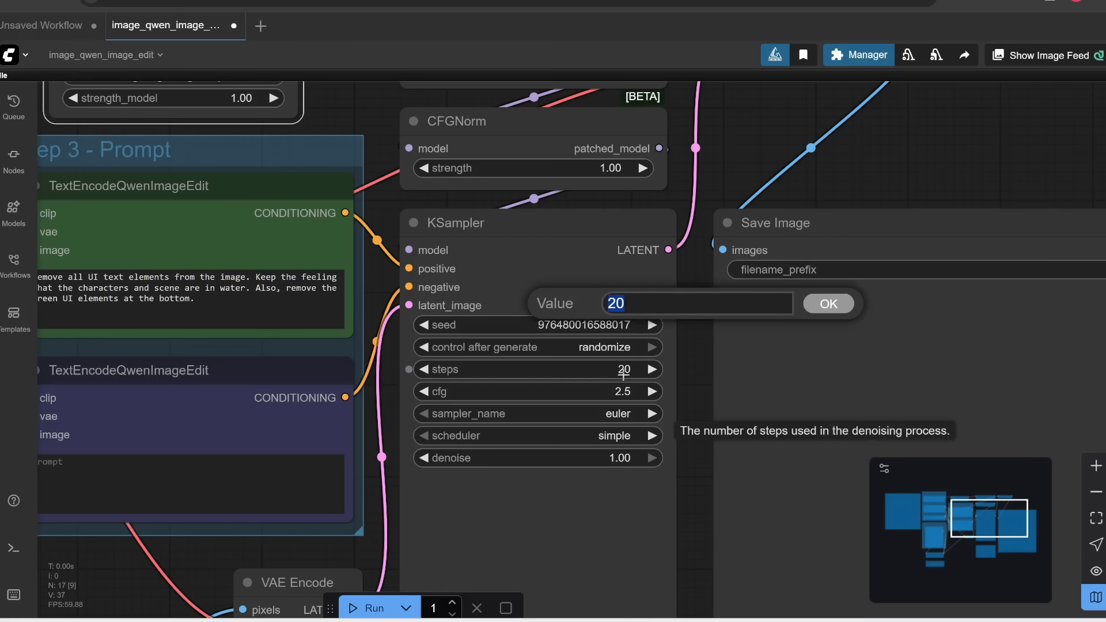
type("4")
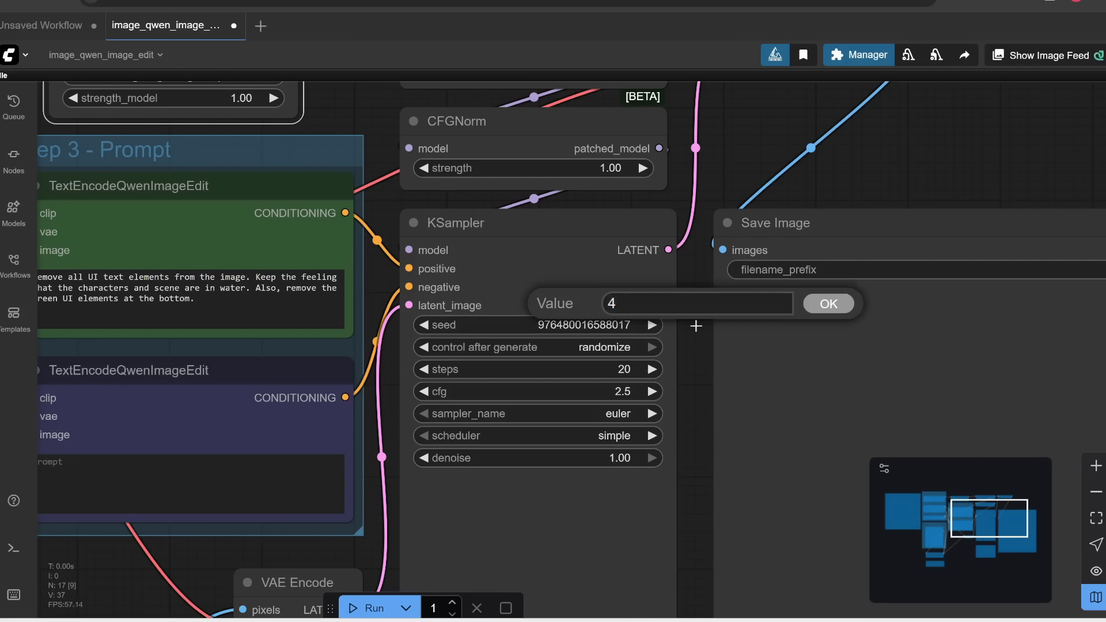
left_click(837, 307)
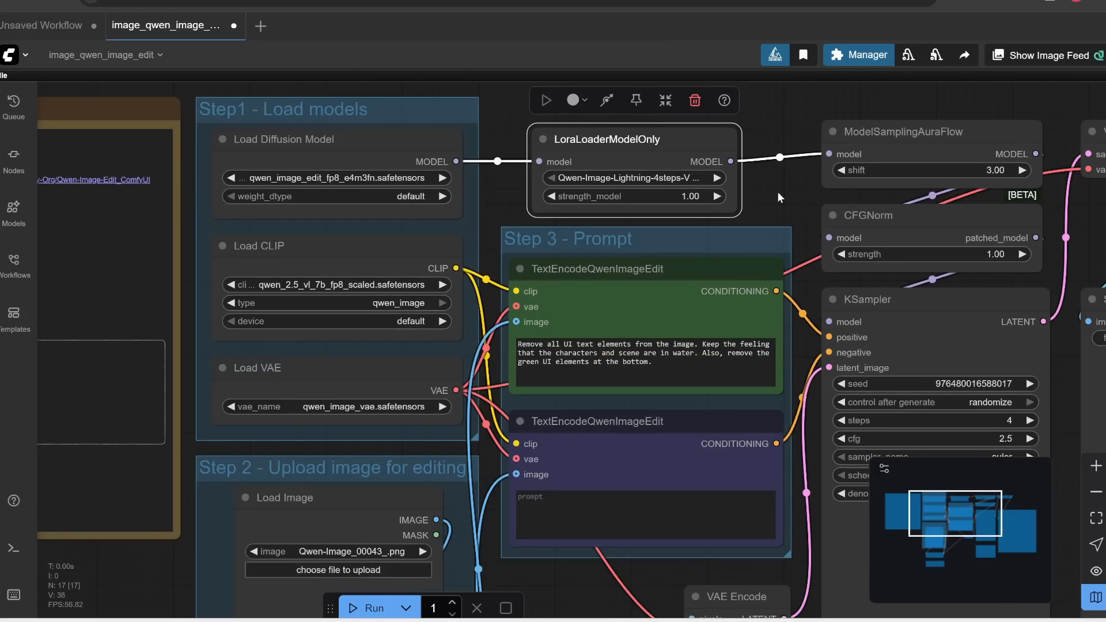
Upload Image_fx (80).jpg, the red car photo, into the Load Image node as the image for editing
left_click_drag(553, 581, 645, 356)
scroll(481, 495, "down", 2)
scroll(419, 381, "up", 2)
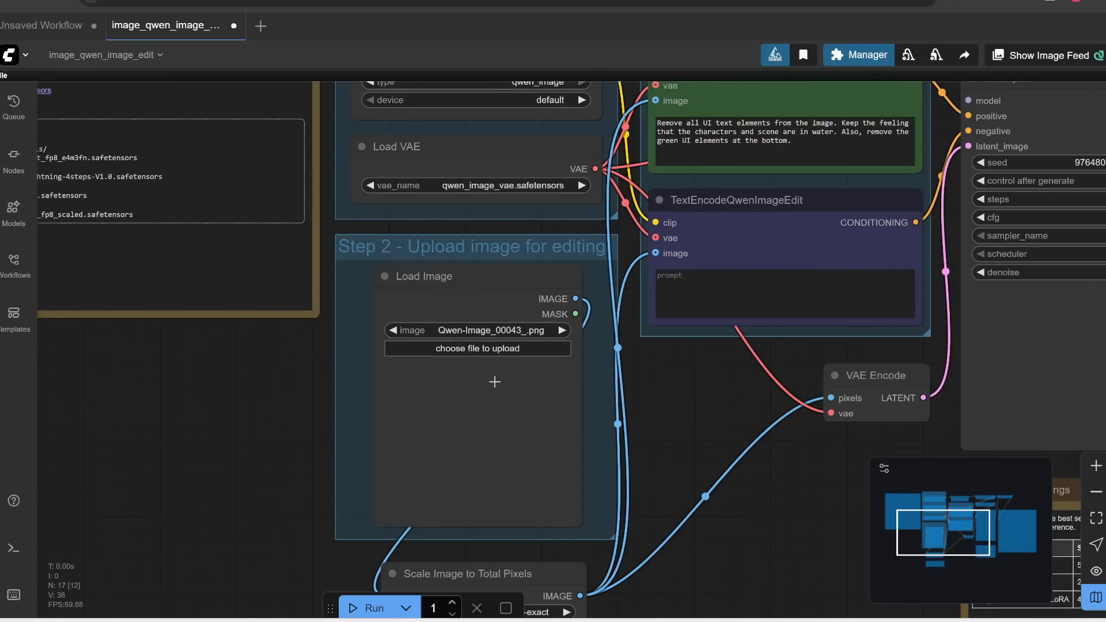
left_click(506, 348)
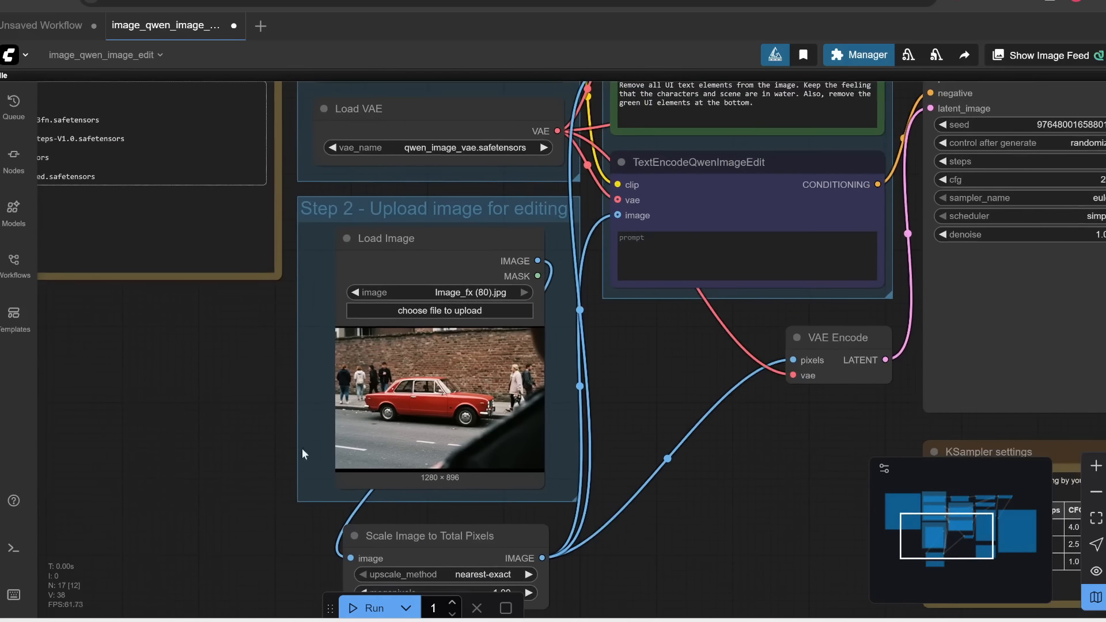
Replace the prompt in the green TextEncodeQwenImageEdit node with "turn the car blue"
left_click_drag(684, 340, 459, 486)
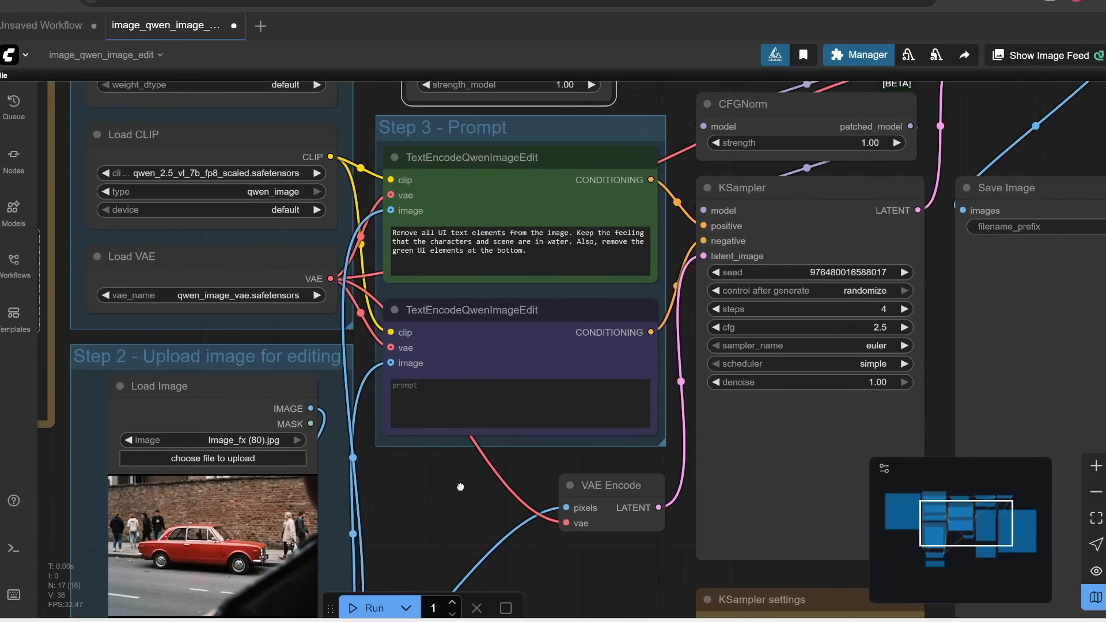
triple_click(562, 254)
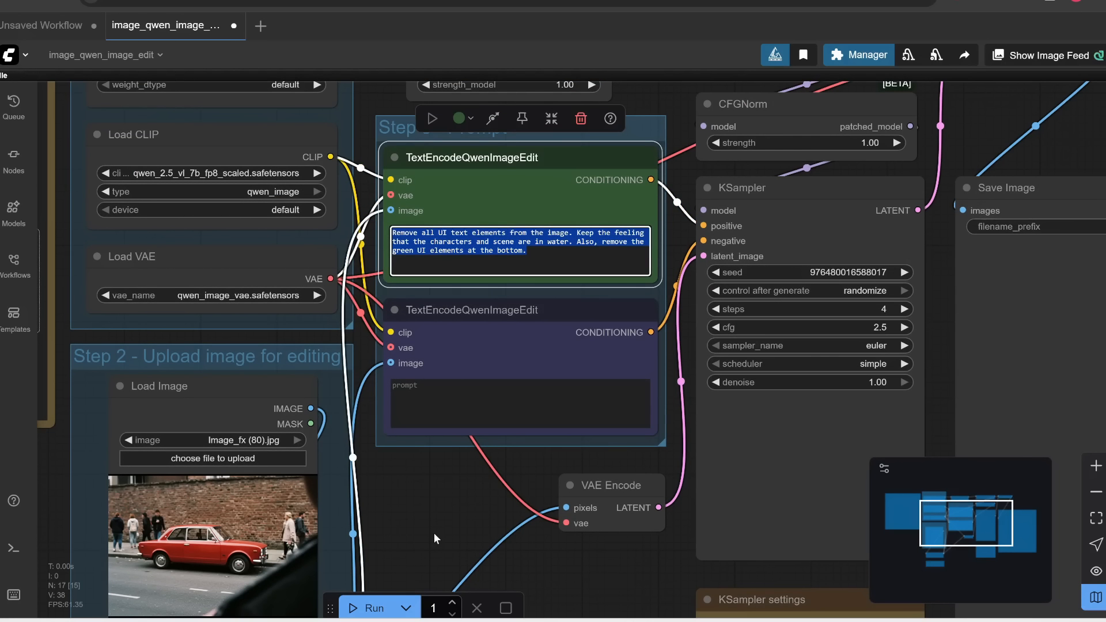
type("turn the car blue")
Examine the KSampler settings and the prompts of the two connected TextEncodeQwenImageEdit nodes
left_click_drag(758, 339, 702, 273)
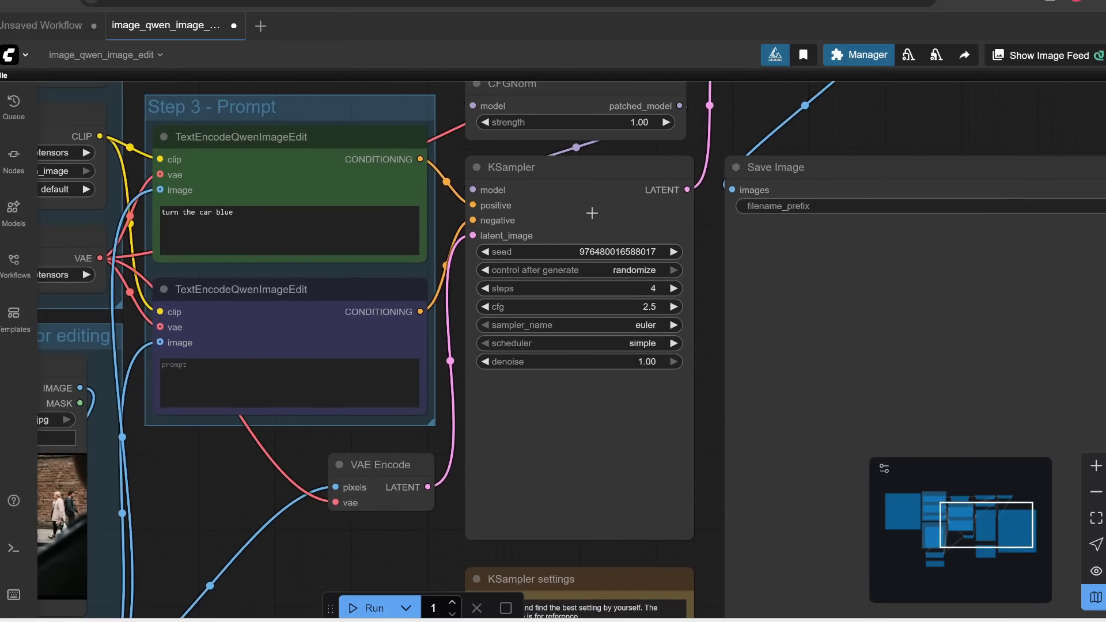
left_click(681, 235)
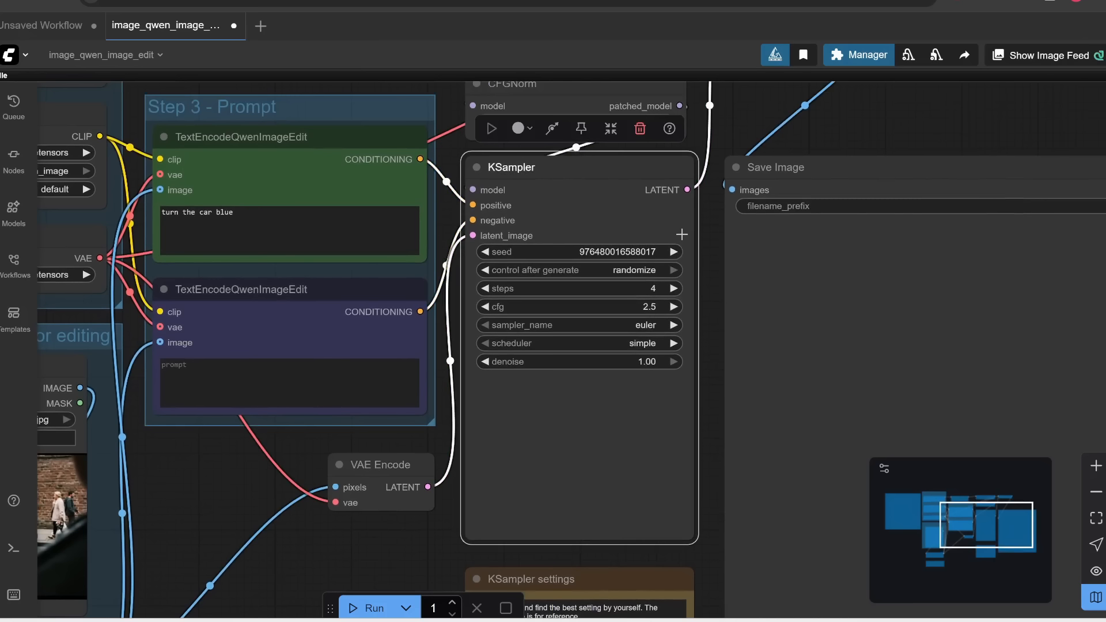
scroll(686, 280, "up", 1)
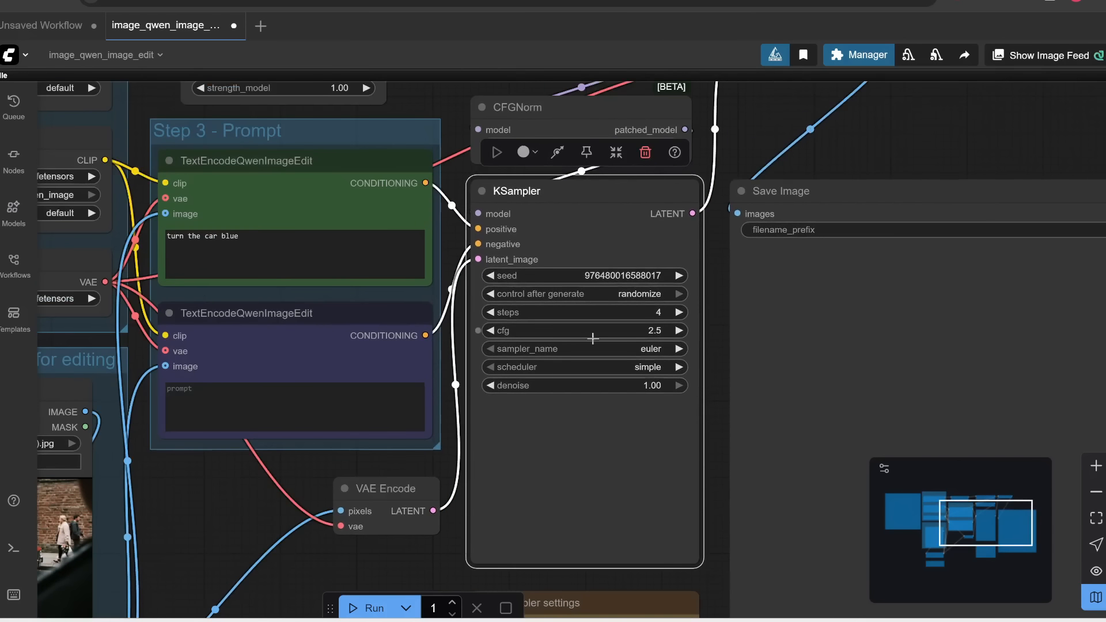
scroll(604, 344, "up", 1)
scroll(604, 344, "up", 1)
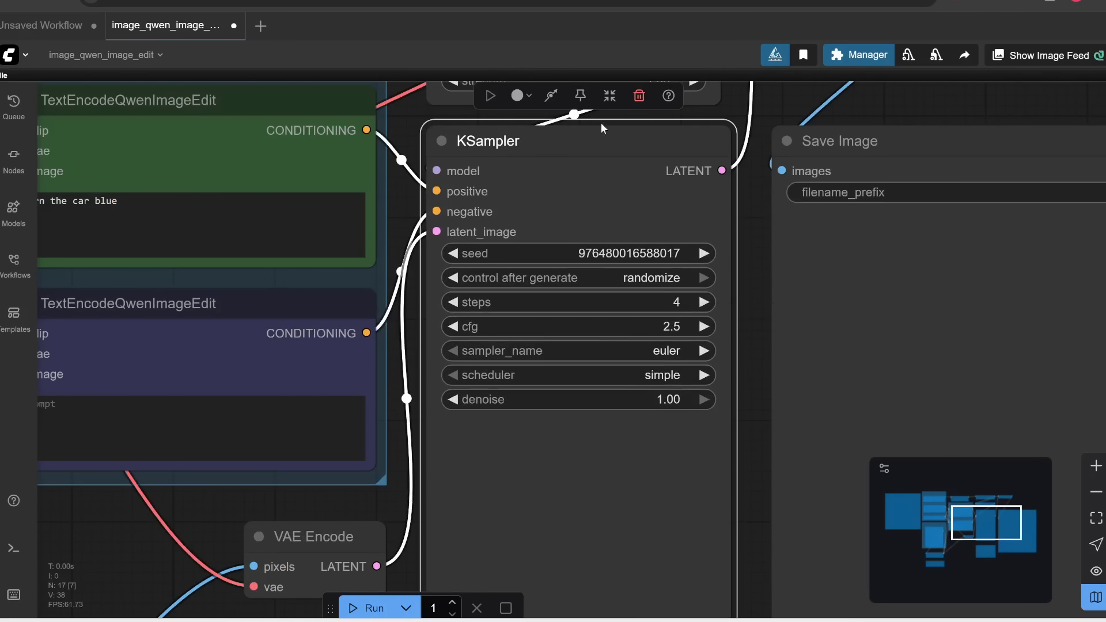
left_click_drag(408, 300, 529, 321)
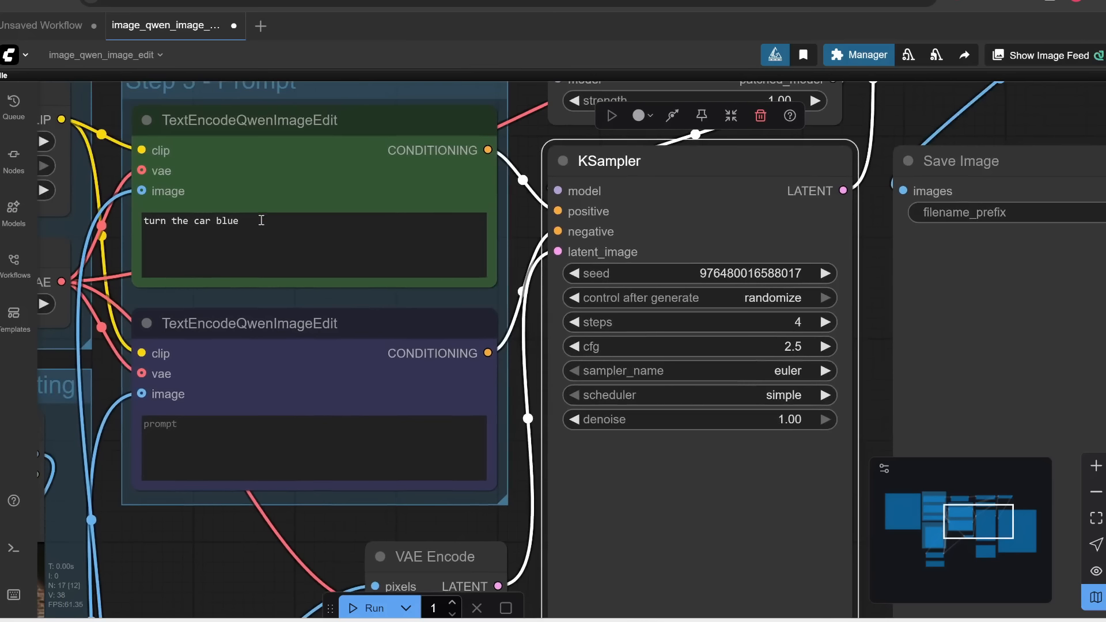
left_click_drag(259, 221, 141, 222)
left_click_drag(140, 527, 445, 436)
left_click_drag(716, 410, 383, 456)
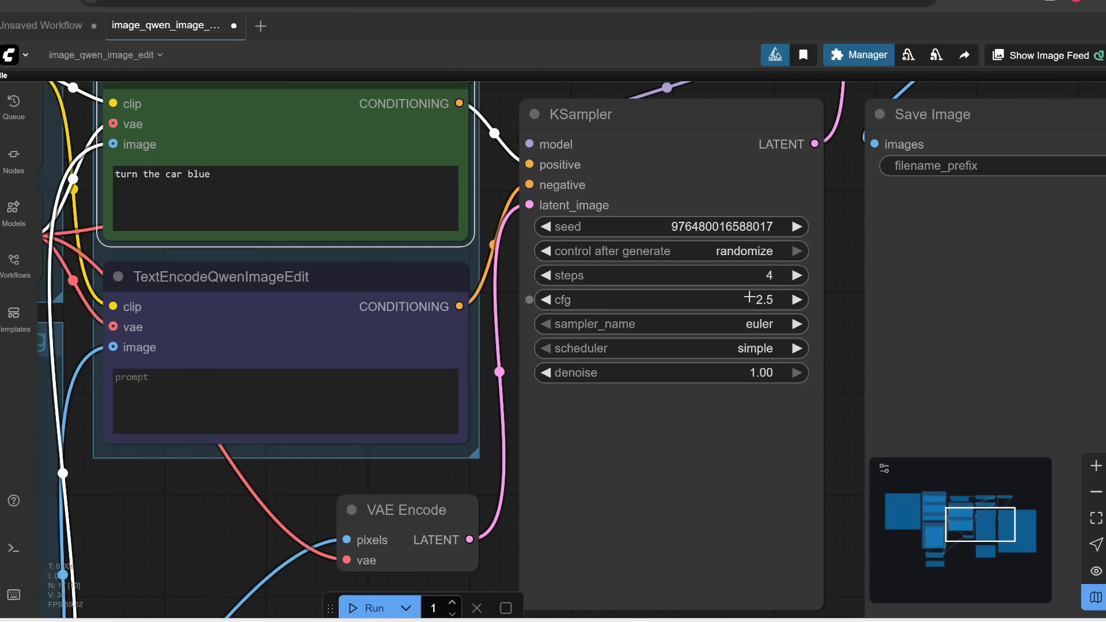
left_click(763, 301)
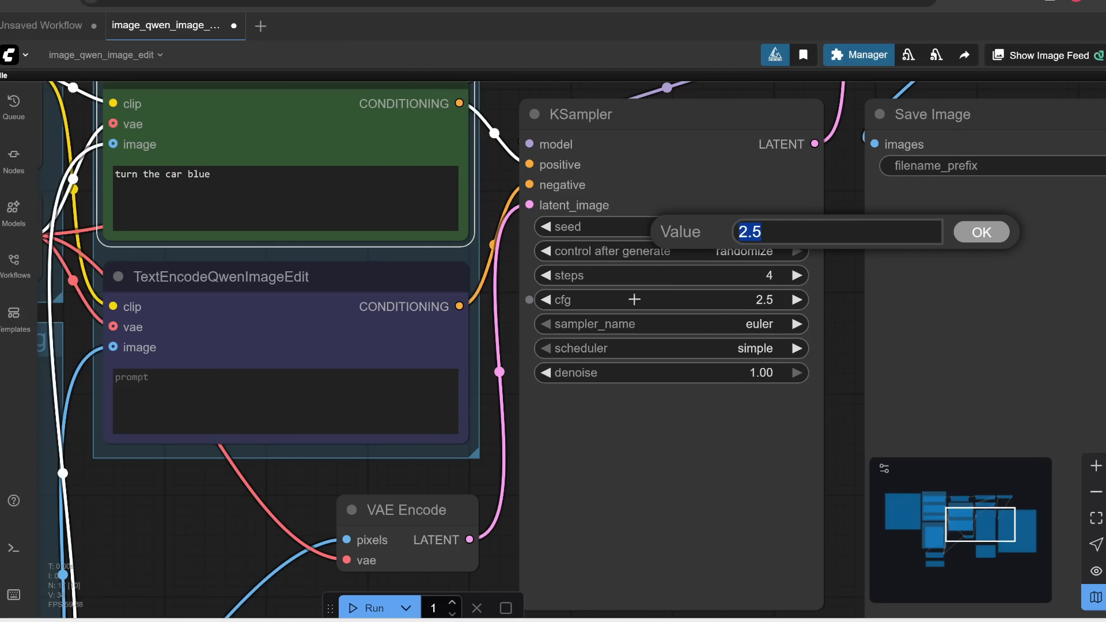
left_click_drag(237, 173, 56, 186)
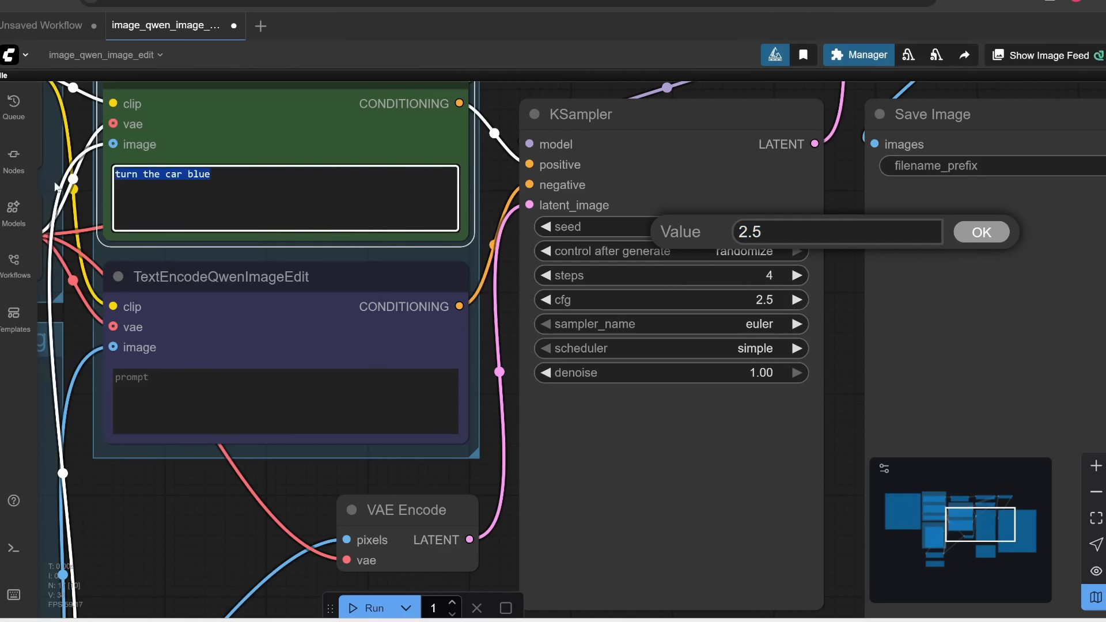
left_click(56, 186)
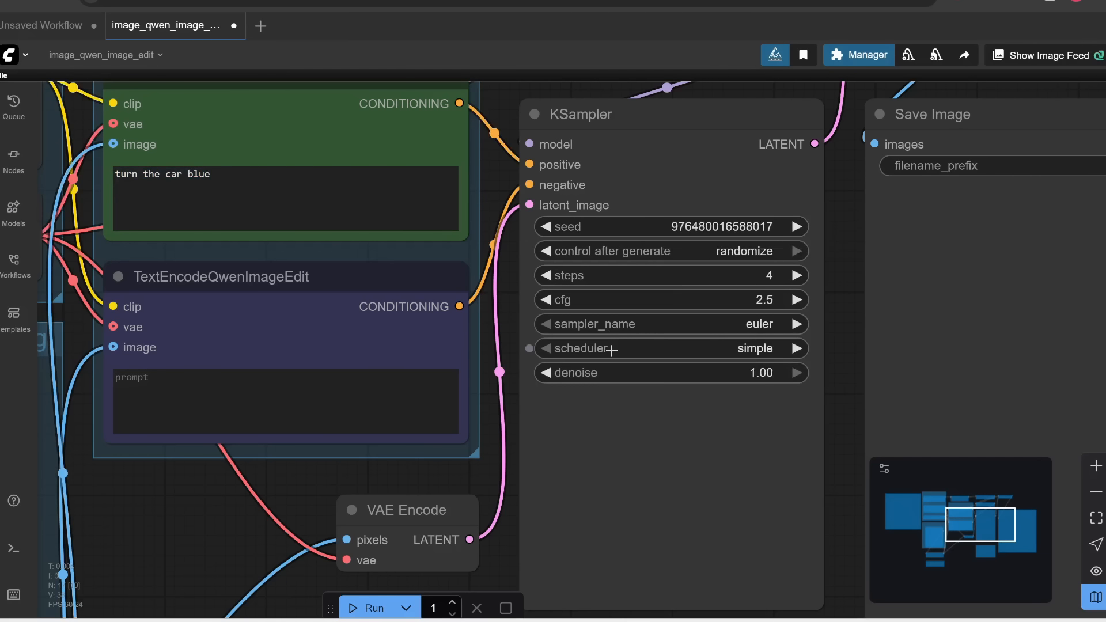
left_click(772, 324)
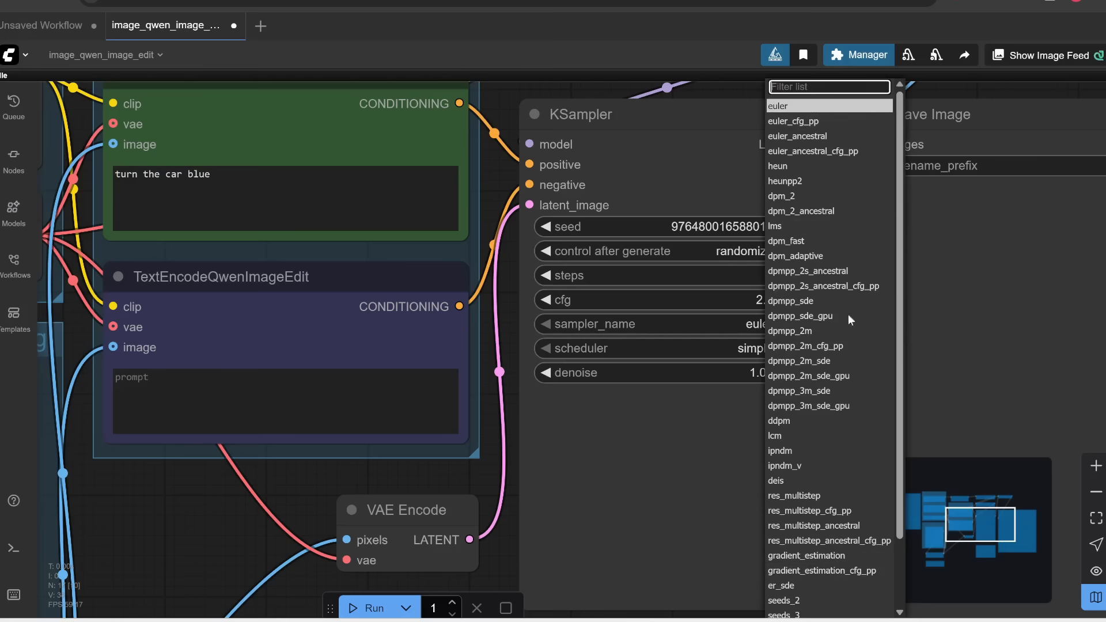
scroll(844, 440, "down", 1)
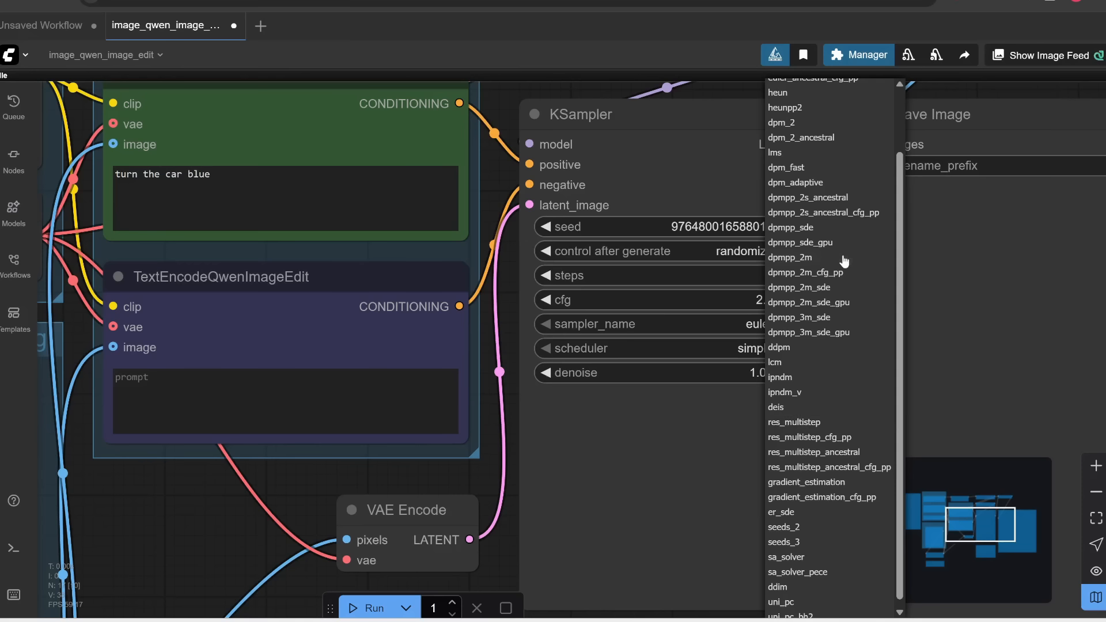
left_click(735, 431)
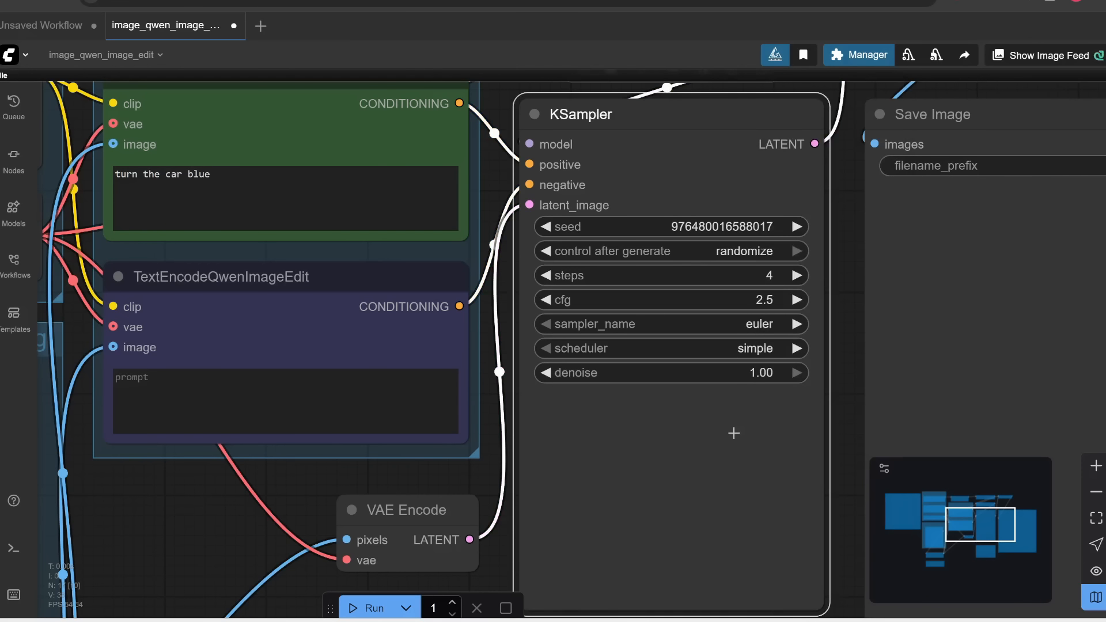
Set the KSampler cfg to 1.0, following the fp8_e4m3fn + 4steps LoRA row of the KSampler settings note
scroll(734, 433, "down", 1)
scroll(837, 583, "down", 5)
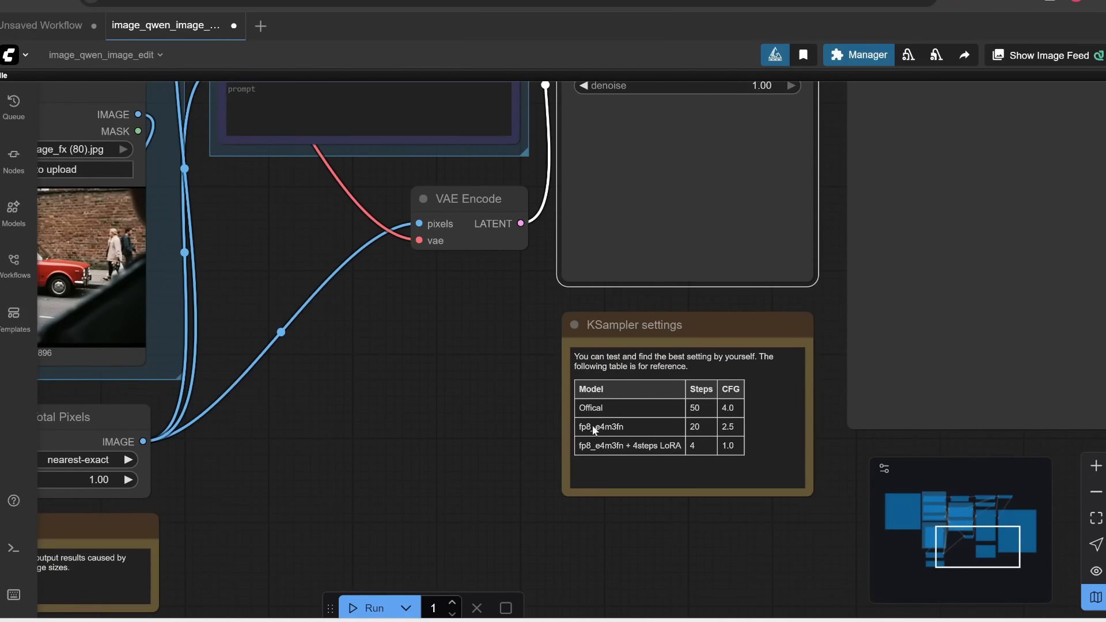
scroll(444, 334, "up", 9)
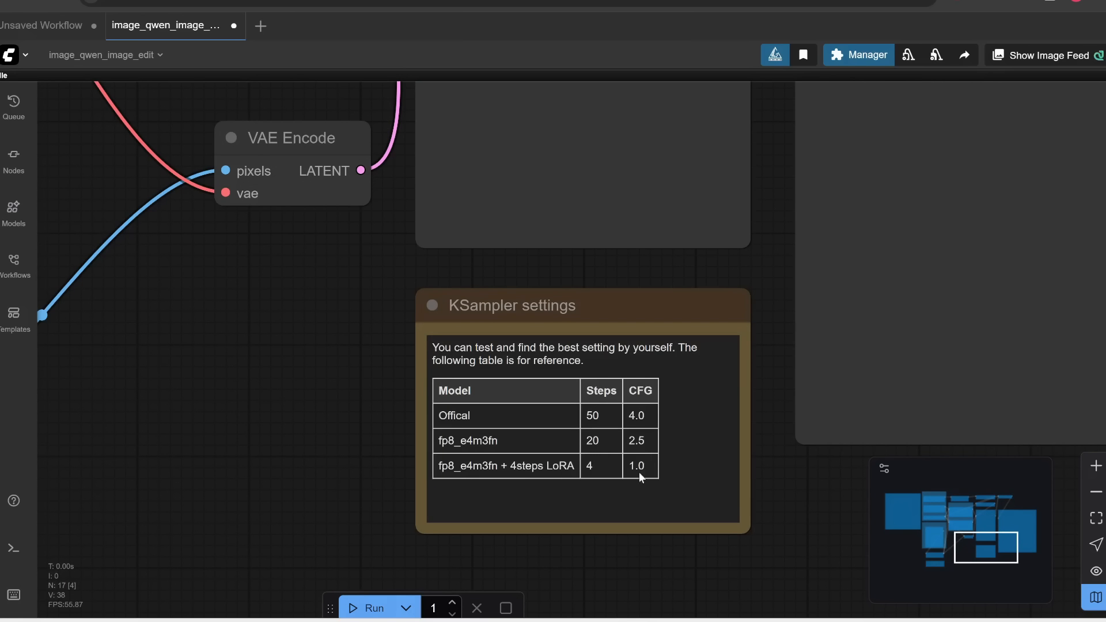
left_click_drag(761, 106, 722, 595)
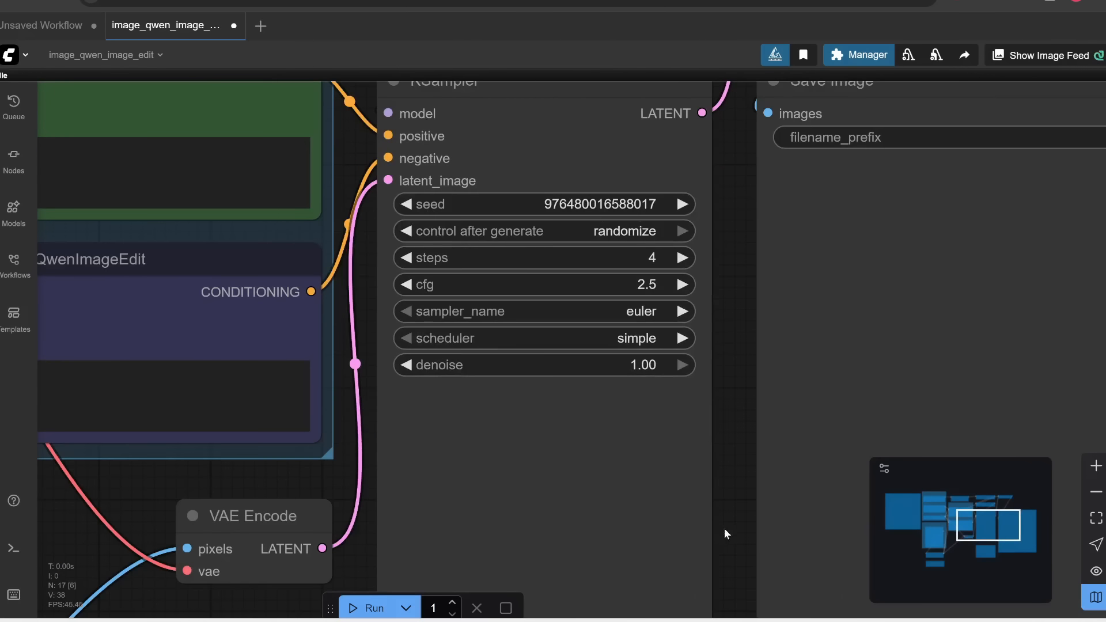
left_click(633, 284)
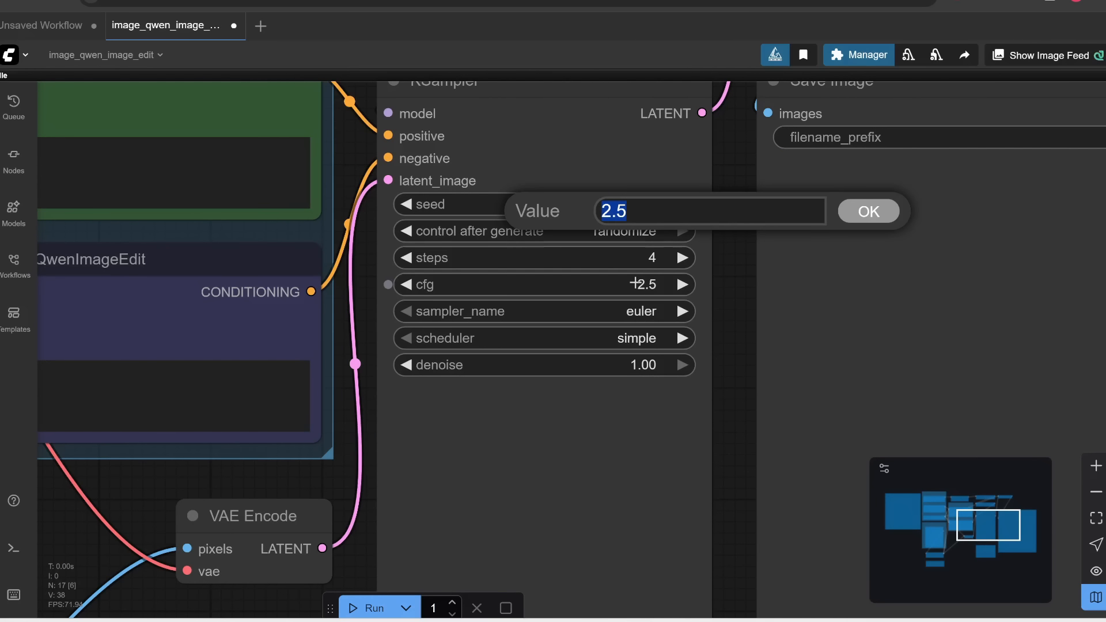
type("1")
key("Return")
Run the image edit workflow once to generate the edited car photo in the Save Image node
scroll(709, 272, "down", 3)
scroll(709, 275, "up", 2)
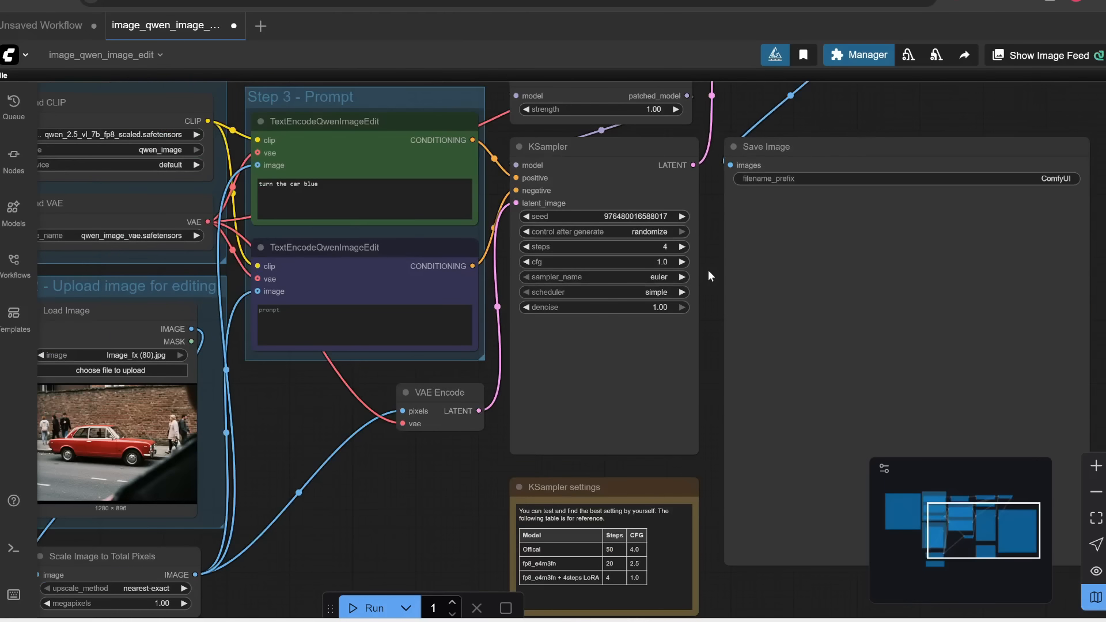
scroll(707, 270, "down", 2)
left_click(363, 607)
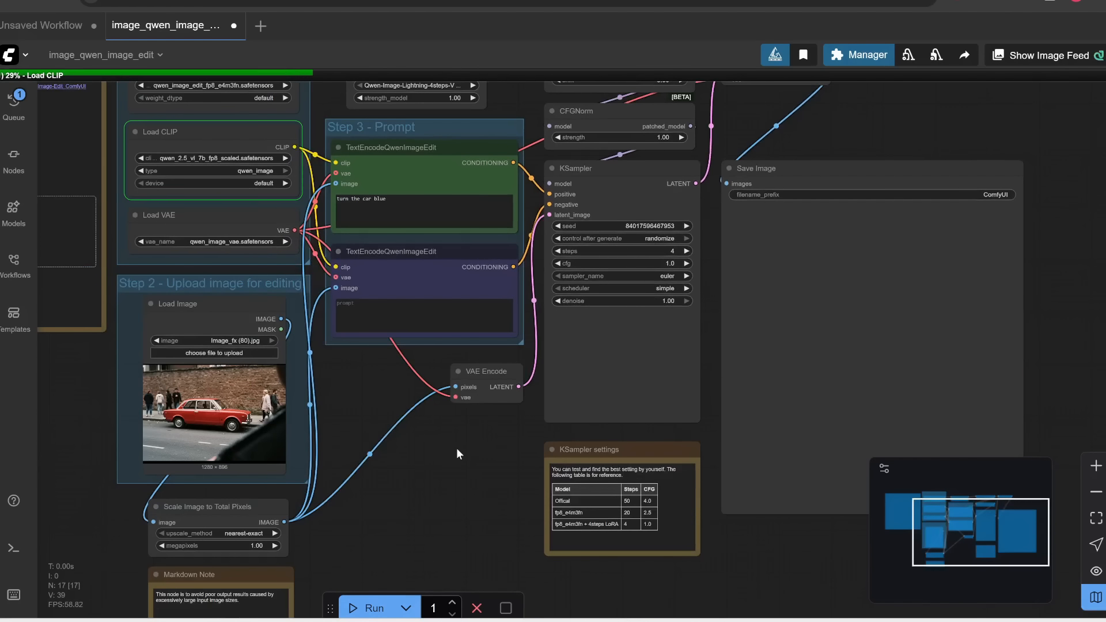
left_click_drag(1074, 290, 1005, 287)
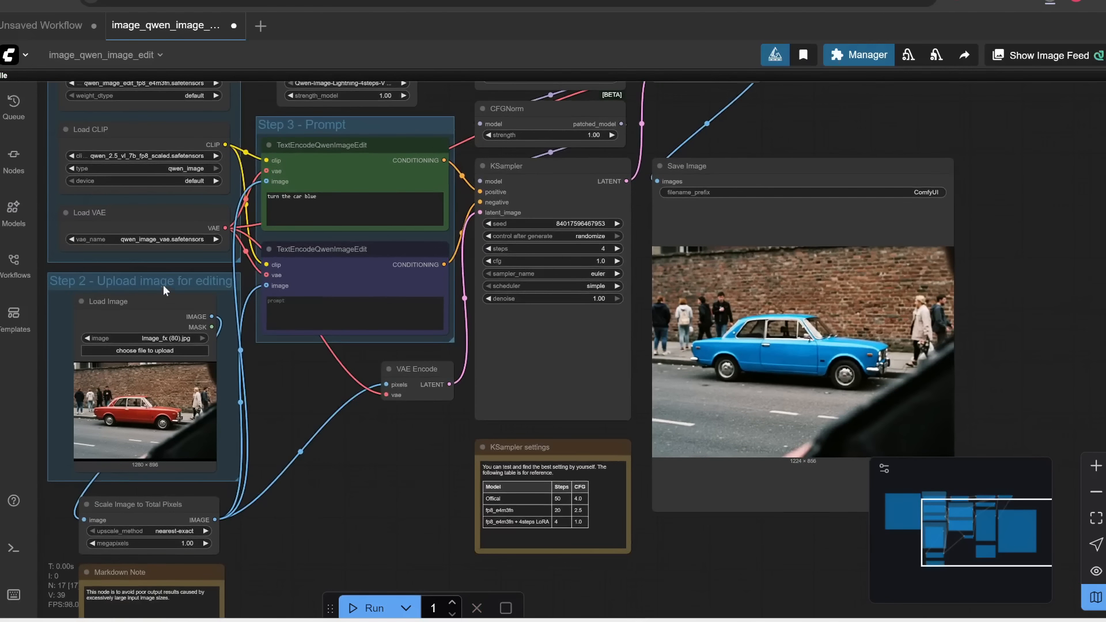
Move the Save Image node next to the Load Image node to compare the generated image with the original photo
left_click_drag(722, 174, 306, 223)
scroll(131, 445, "up", 4)
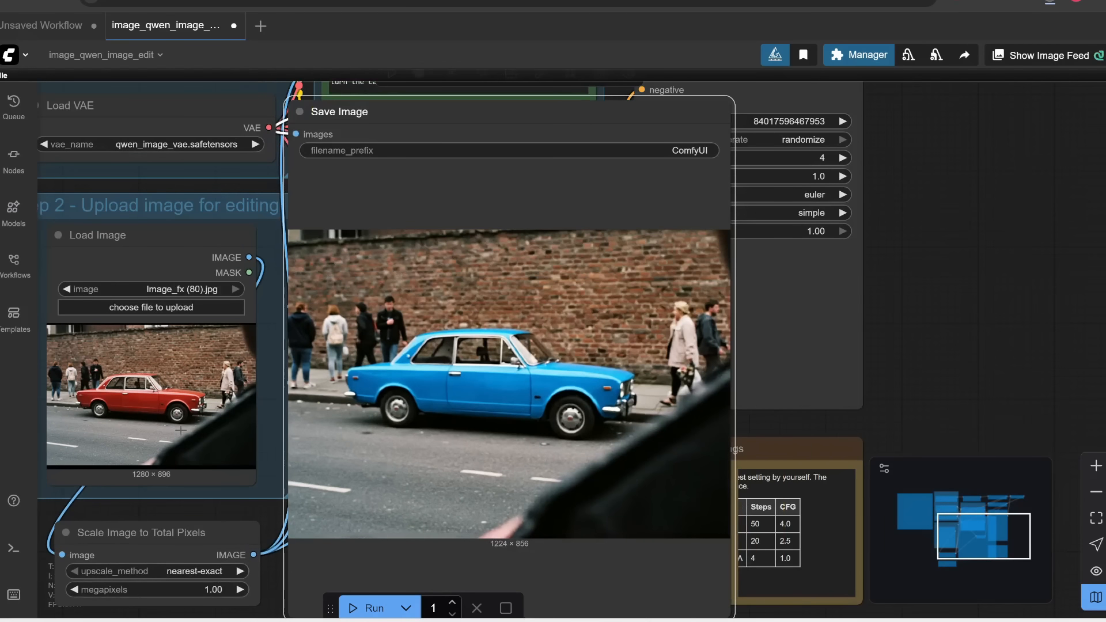
left_click_drag(338, 457, 447, 461)
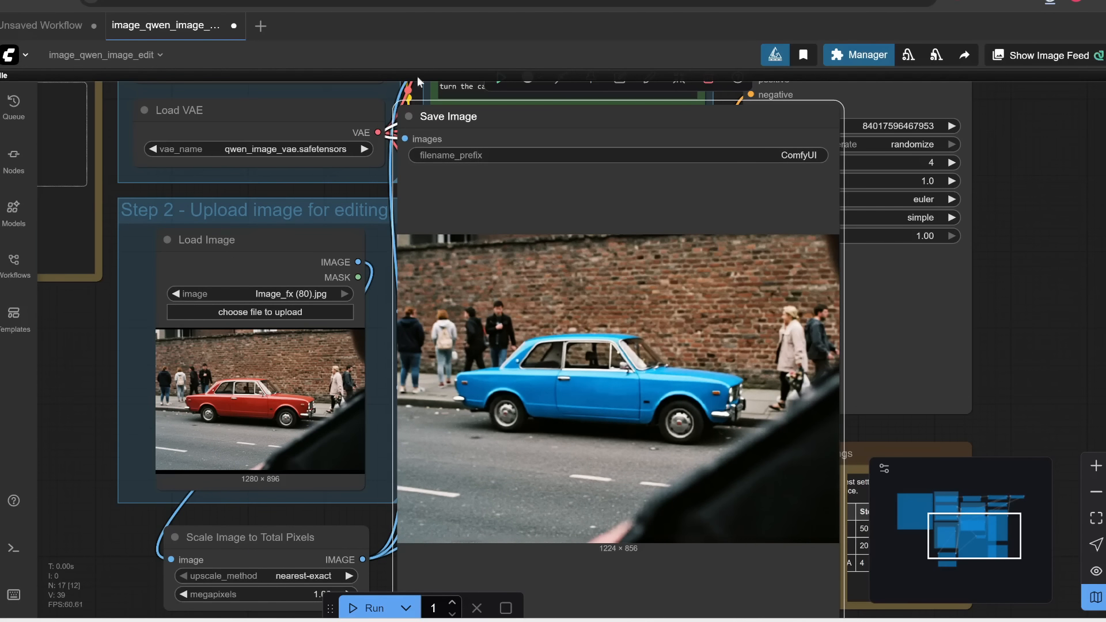
Switch to the Qwen-Image-Edit-GGUF page on Hugging Face and compare the file sizes of the quantized versions from Q2_K to Q5_K_M
key("alt+Tab")
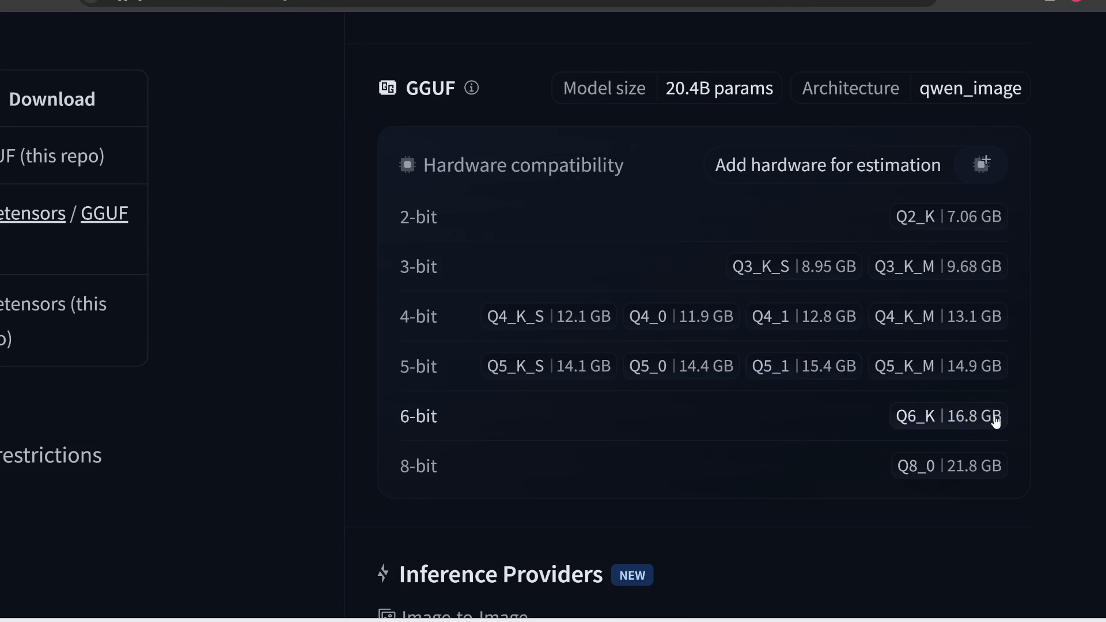
left_click_drag(1024, 363, 848, 214)
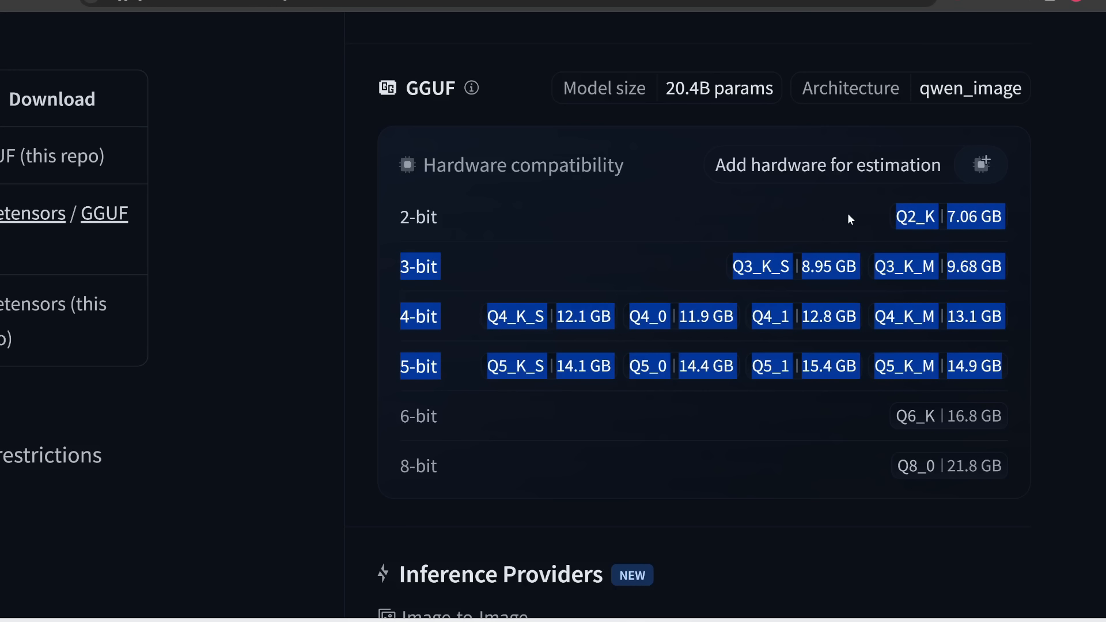
left_click(1039, 319)
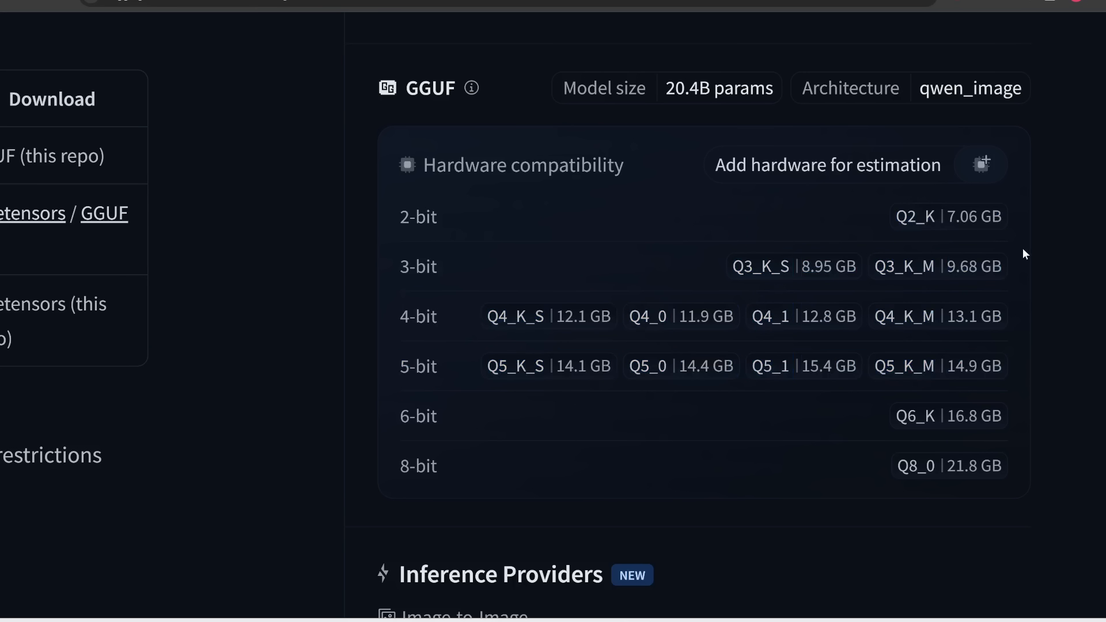
left_click_drag(977, 254, 844, 205)
left_click(1031, 236)
left_click_drag(1031, 232, 886, 219)
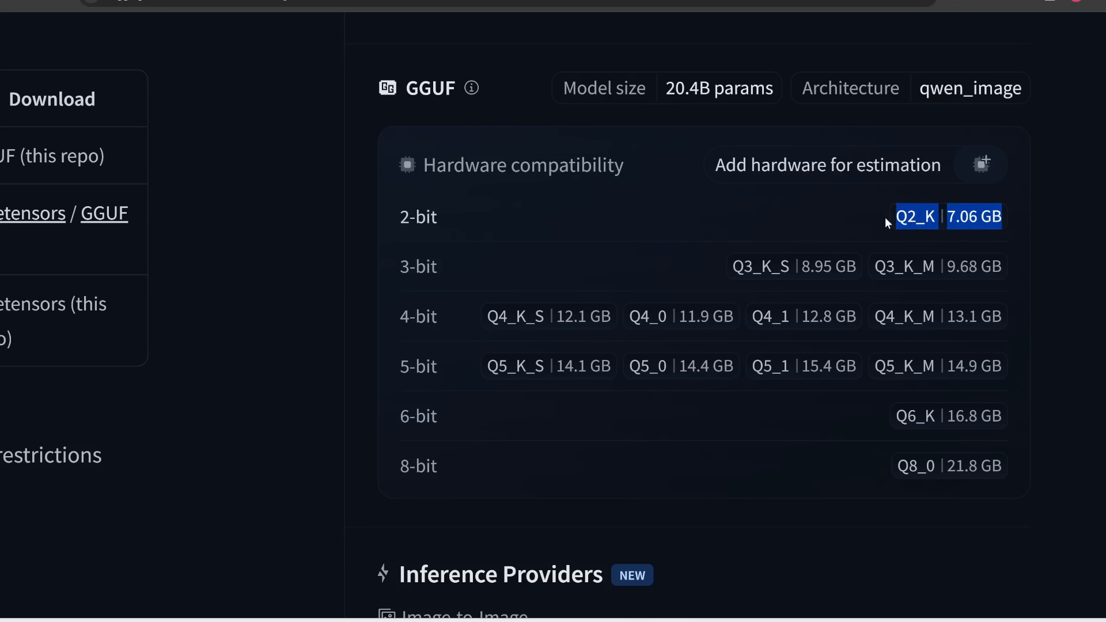
left_click(880, 220)
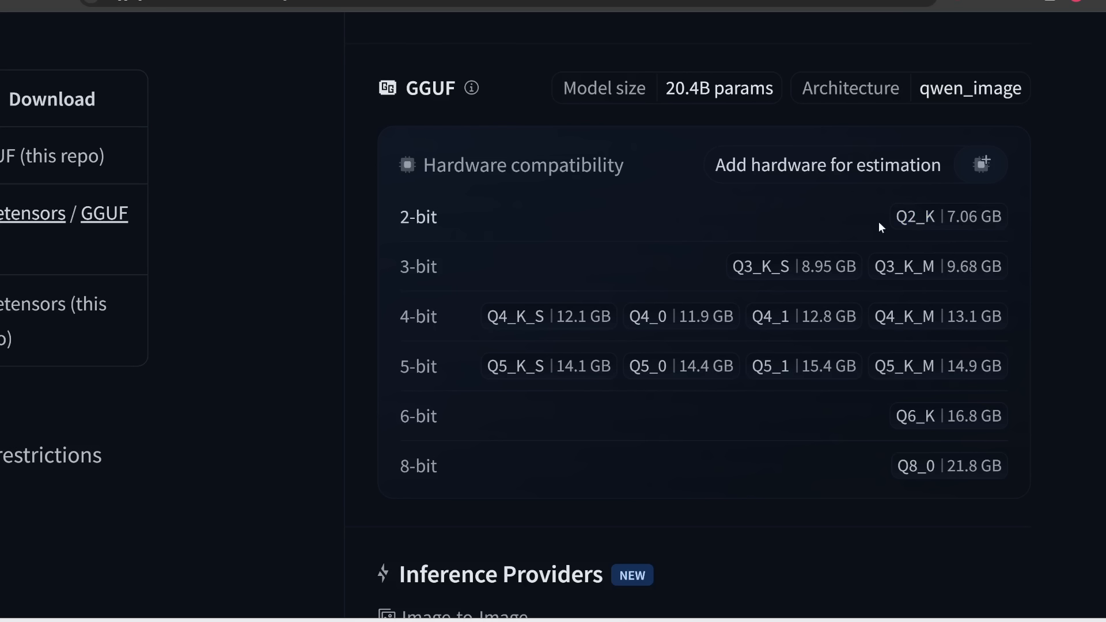
Download the 2-bit model Qwen_Image_Edit-Q2_K.gguf into the ComfyUI/models/unet folder
left_click(922, 223)
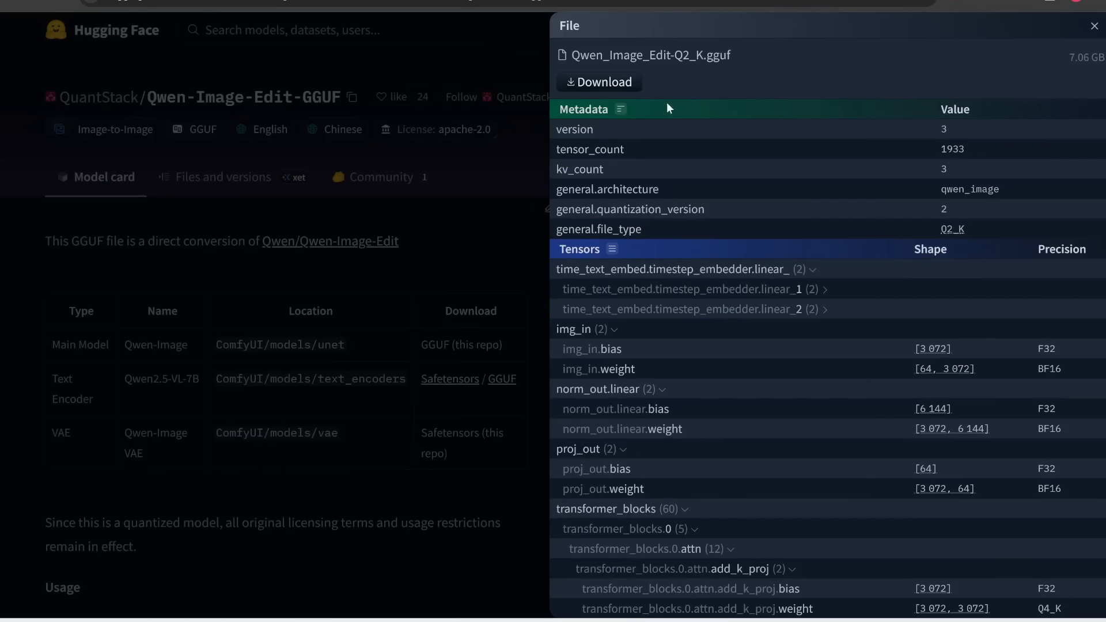
left_click(629, 84)
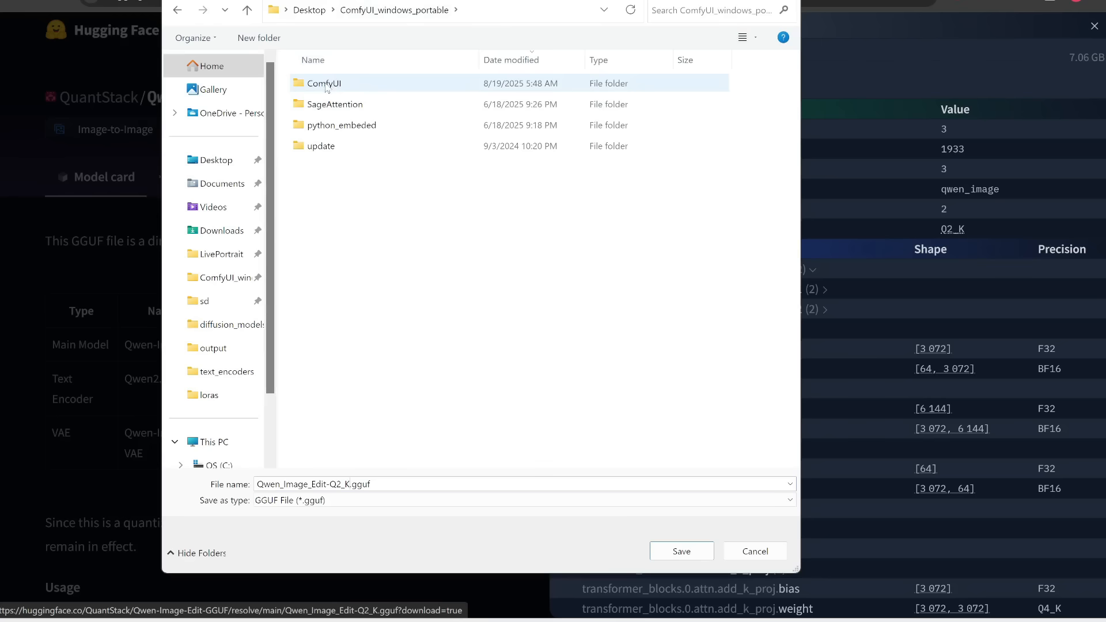
double_click(326, 84)
double_click(318, 417)
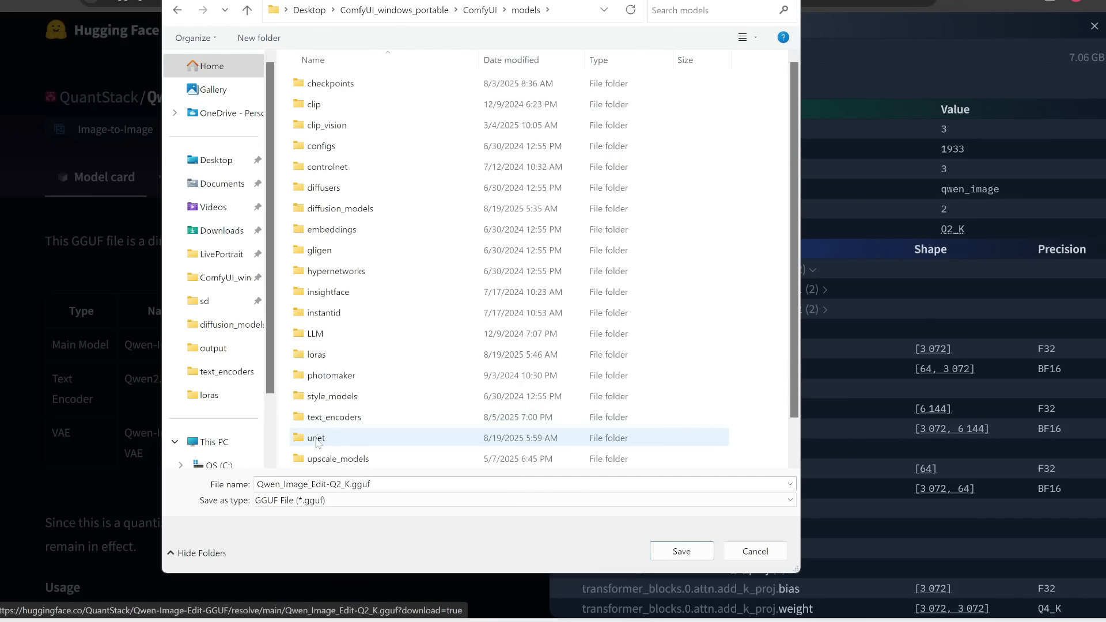
double_click(317, 441)
left_click(364, 84)
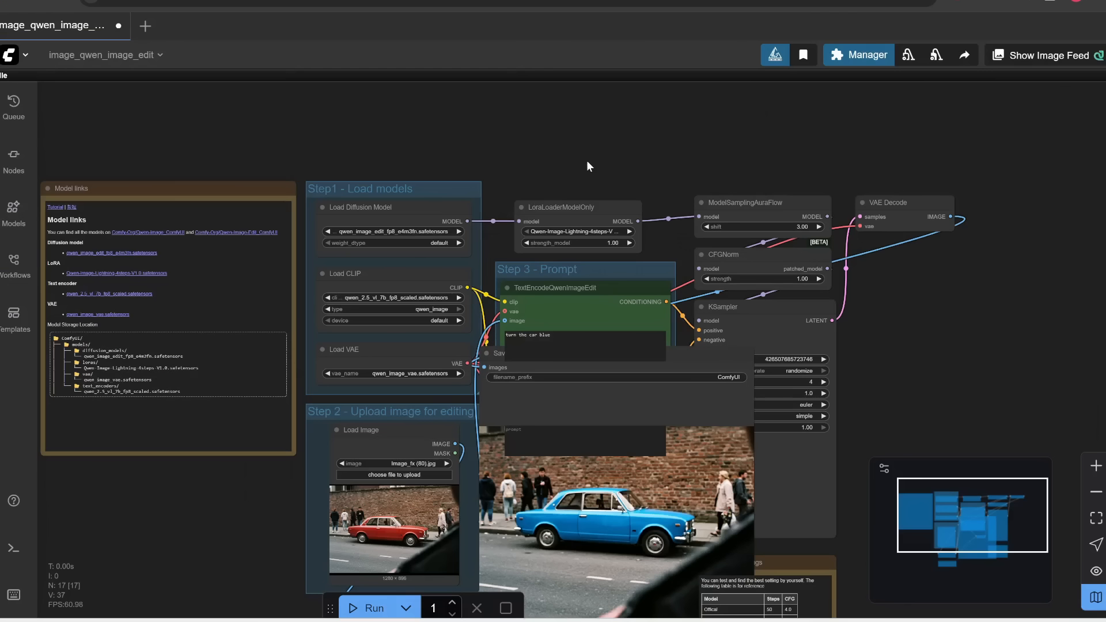
Switch back to the ComfyUI workflow and search the Custom Nodes Manager for "gguf"
scroll(587, 163, "up", 2)
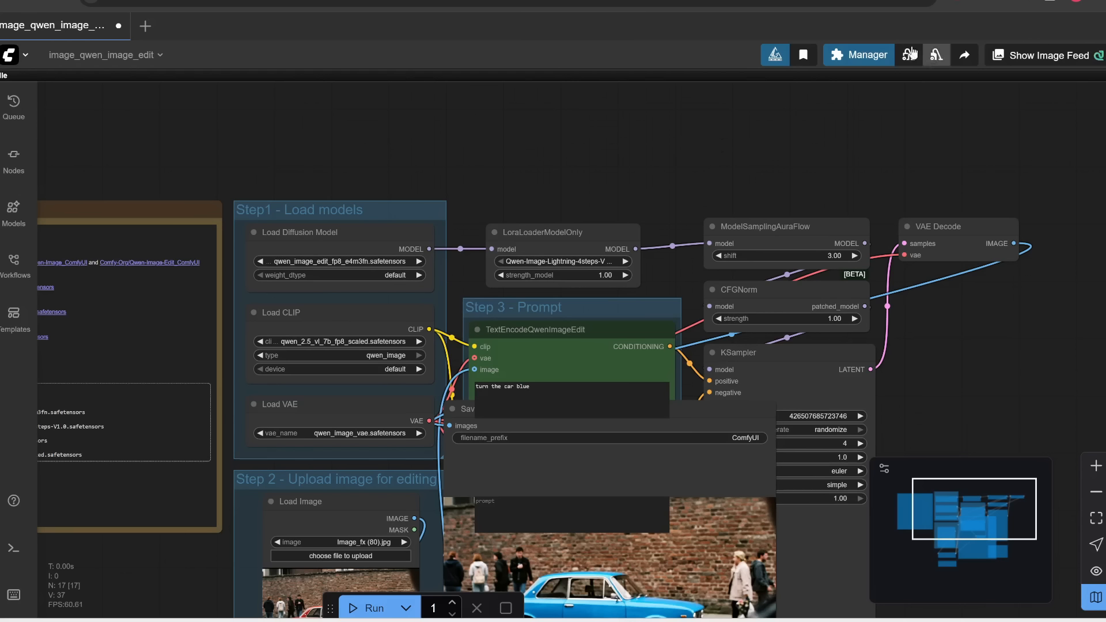
left_click(828, 56)
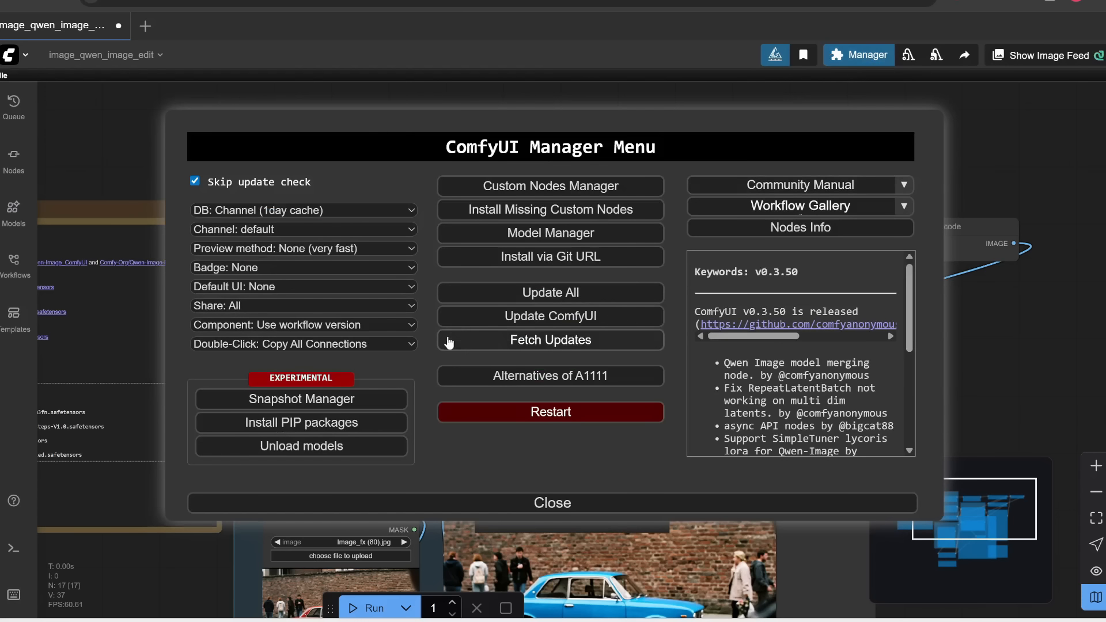
left_click(558, 184)
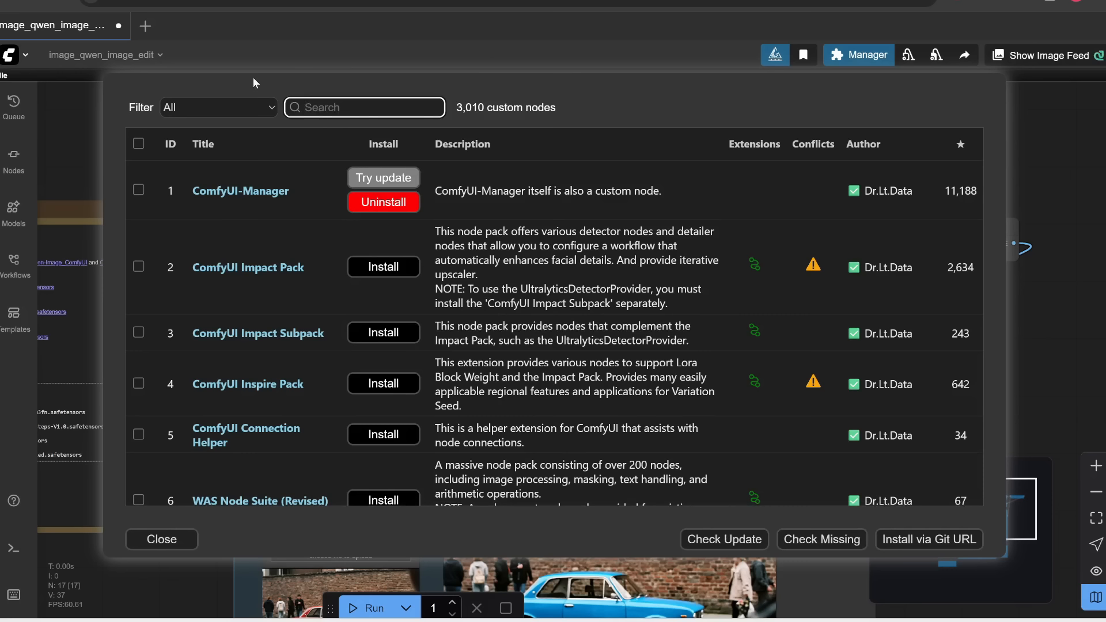
type("gguf")
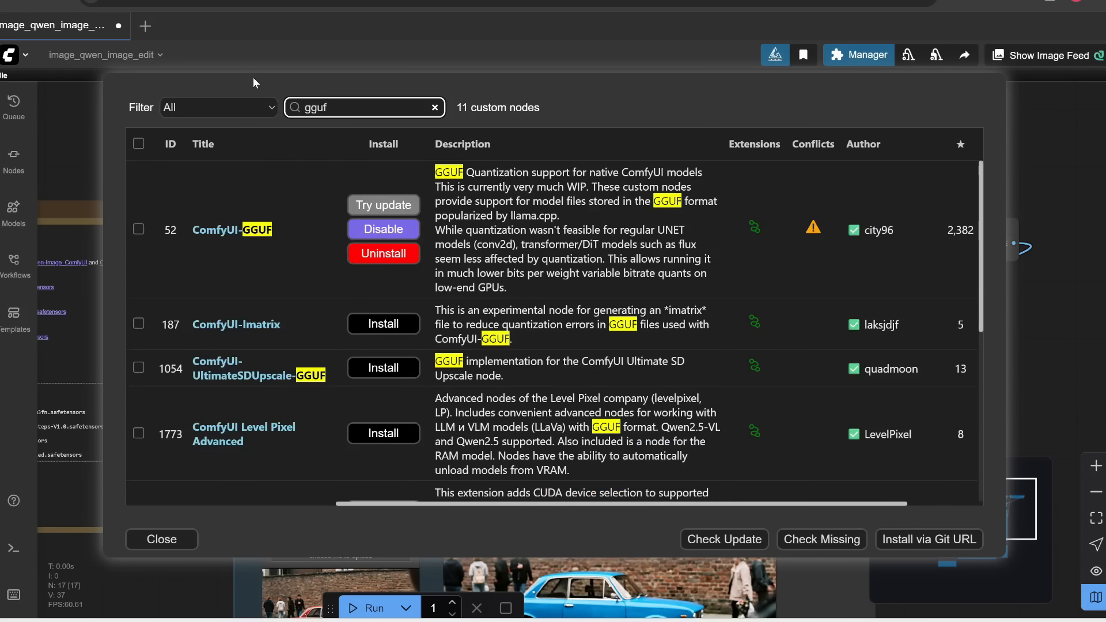
Update the ComfyUI-GGUF custom node by city96 and restart the ComfyUI server to apply it
left_click(137, 230)
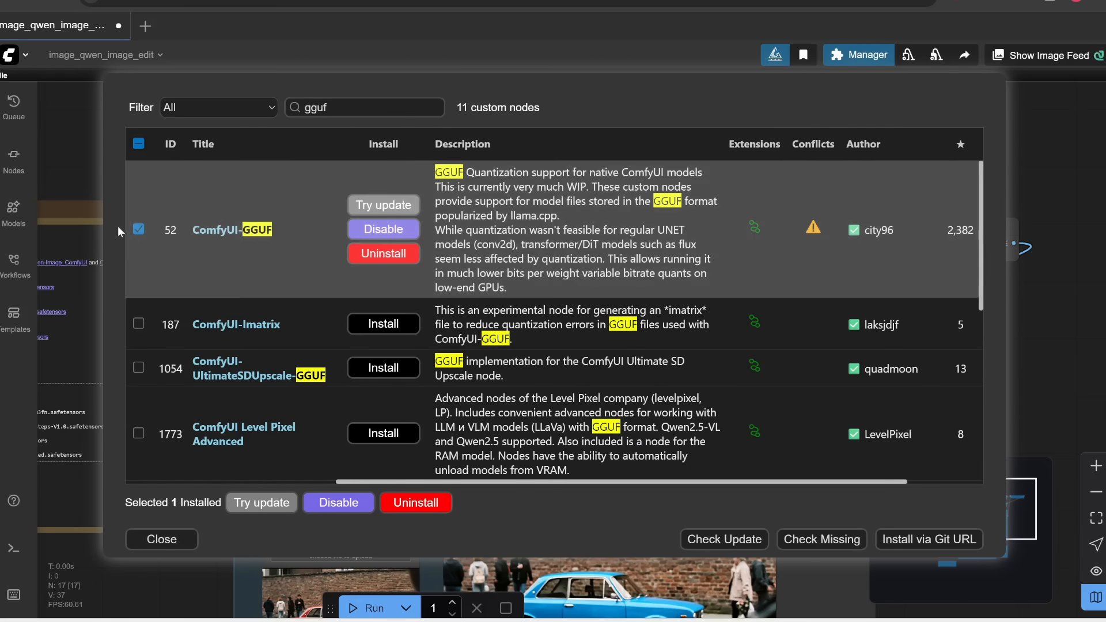
left_click(138, 229)
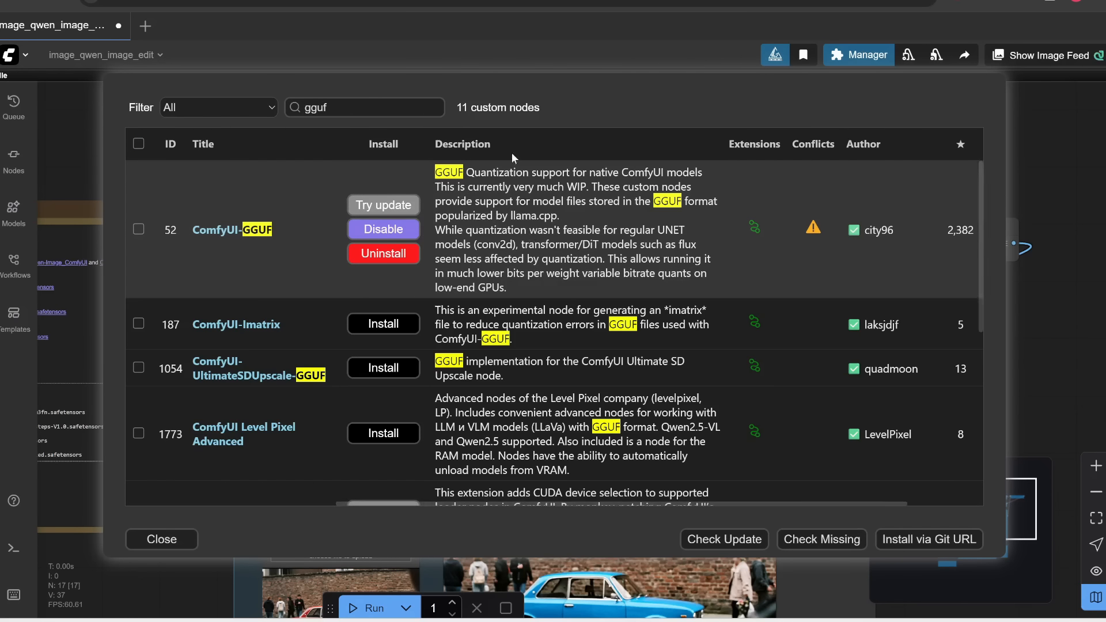
left_click(397, 205)
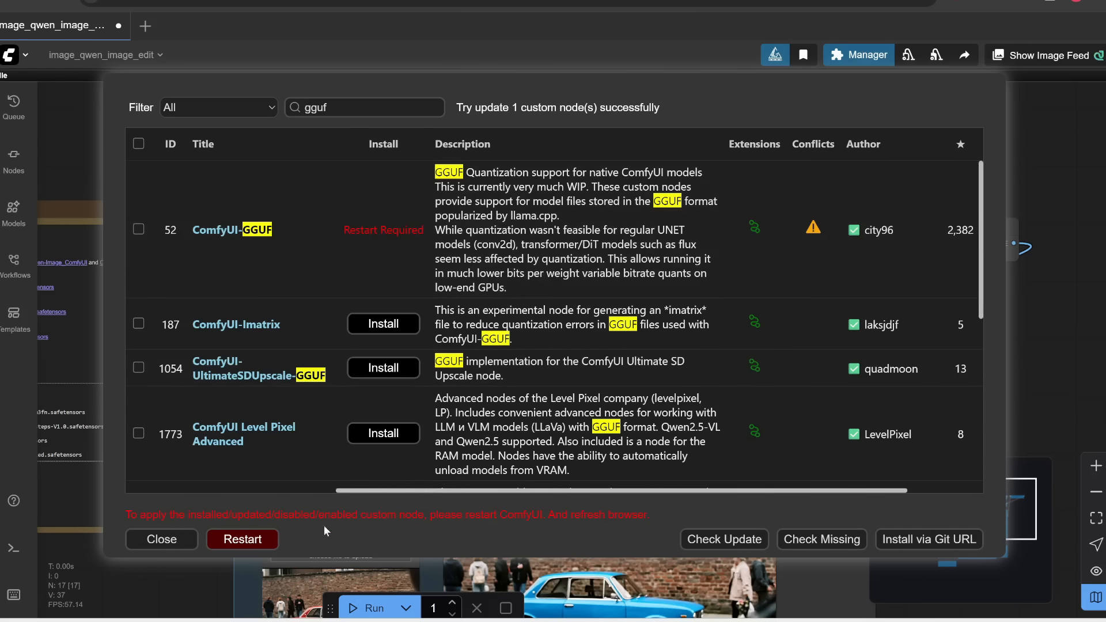
left_click(257, 541)
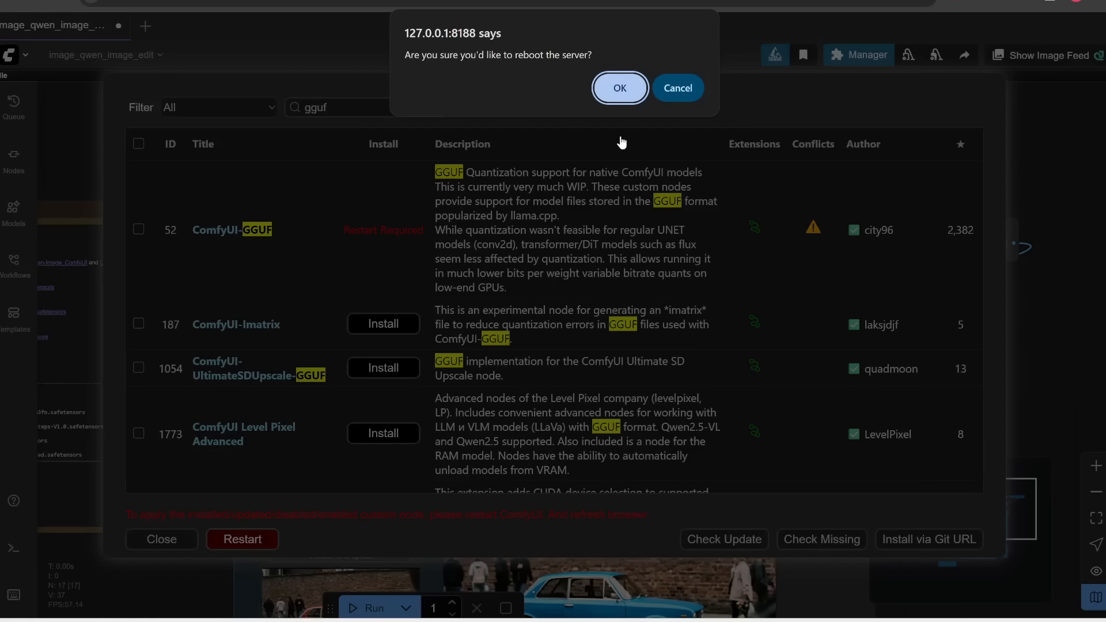
left_click(620, 88)
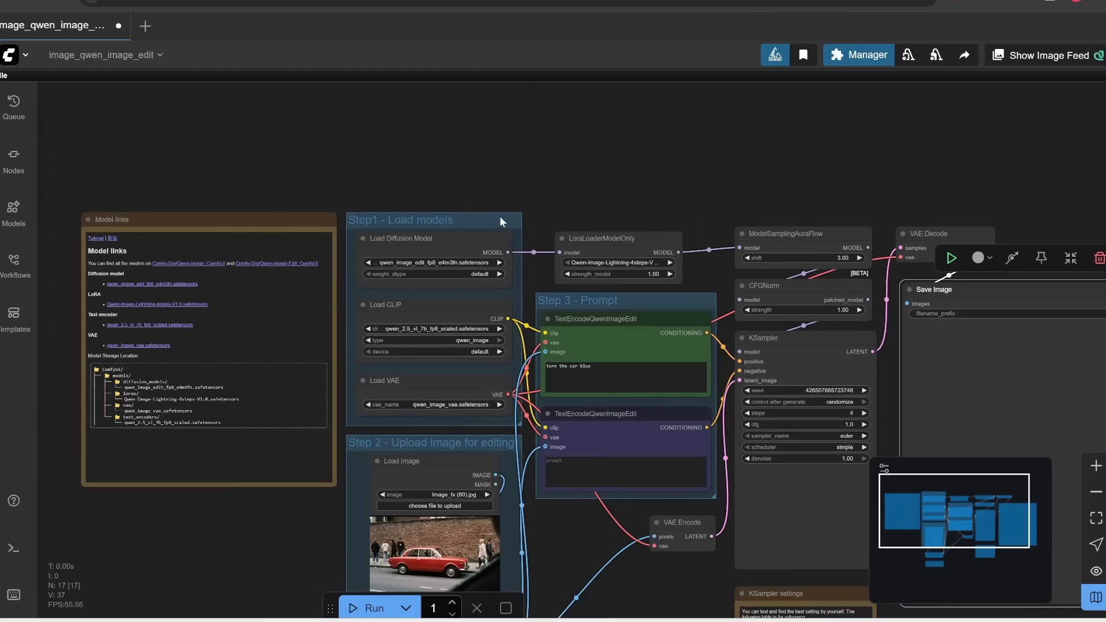
Add a Unet Loader (GGUF) node above the Step1 - Load models group and choose Qwen_Image_Edit-Q2_K.gguf as its model
scroll(499, 216, "up", 3)
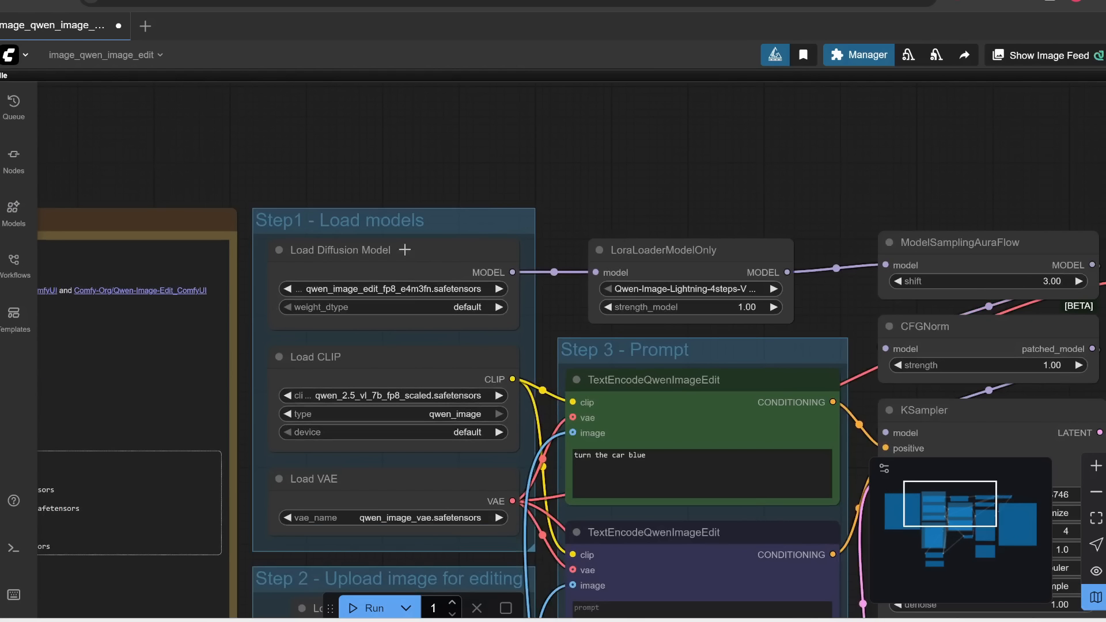
left_click_drag(454, 123, 450, 191)
scroll(449, 190, "up", 1)
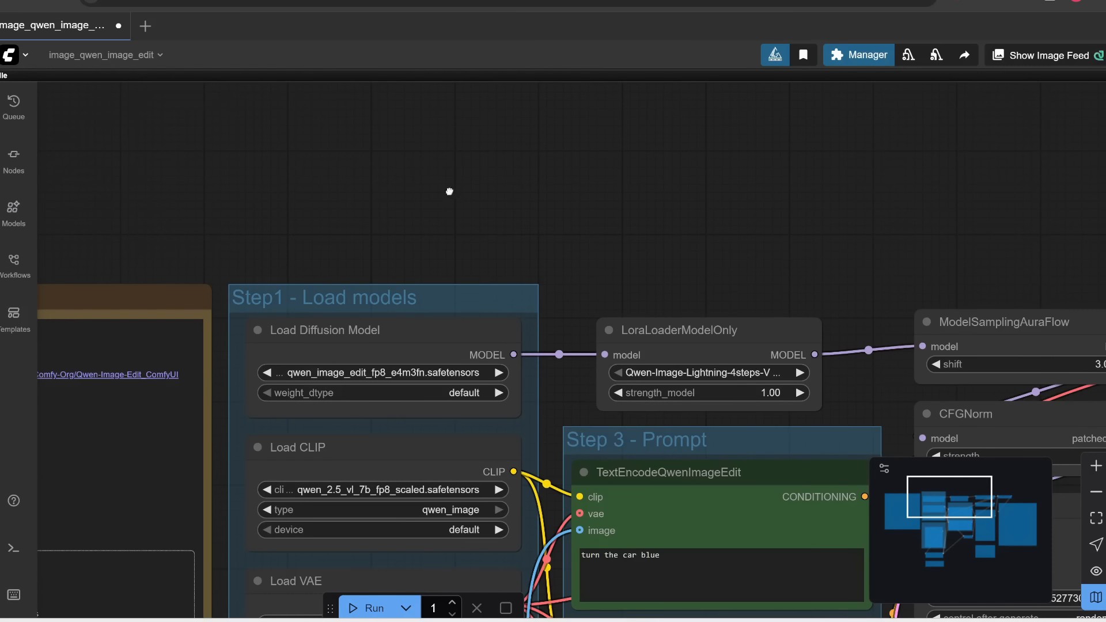
double_click(449, 196)
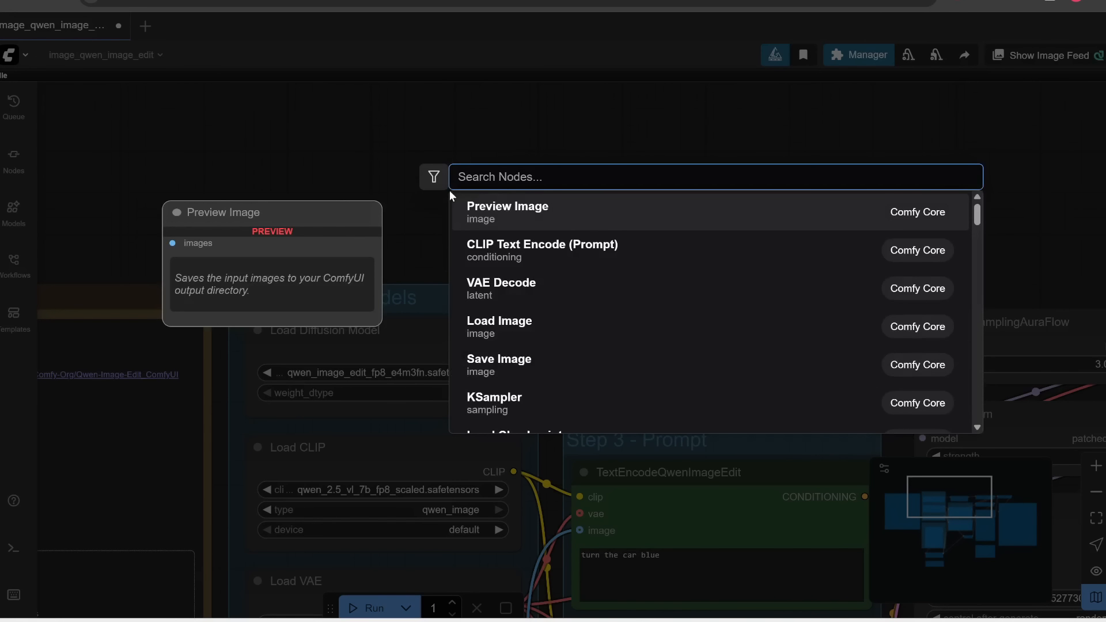
type("unet")
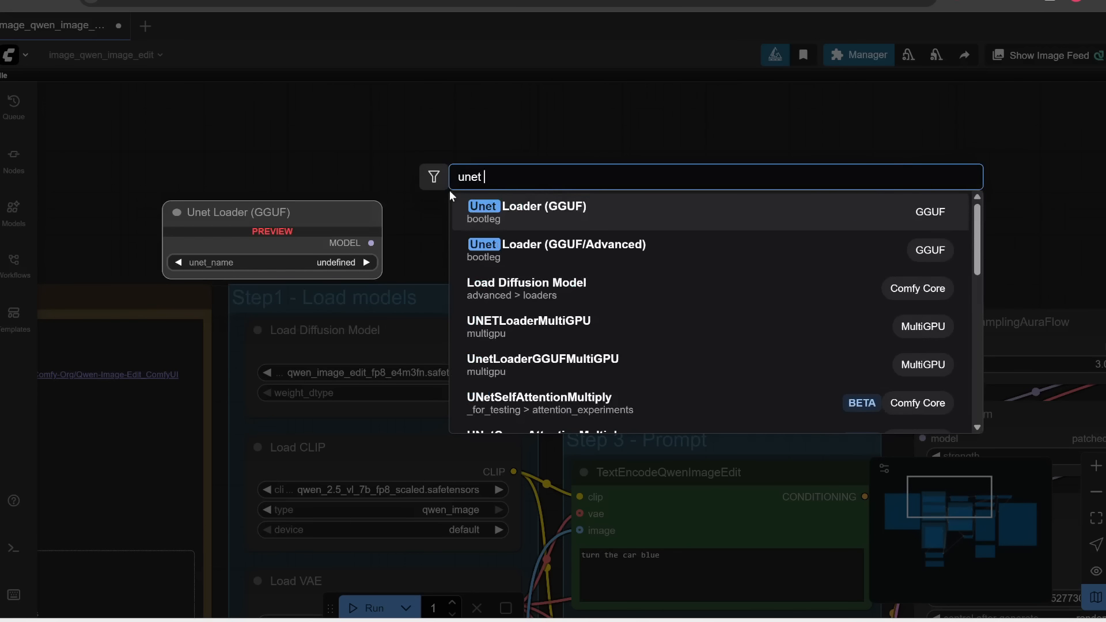
left_click(555, 221)
left_click(556, 223)
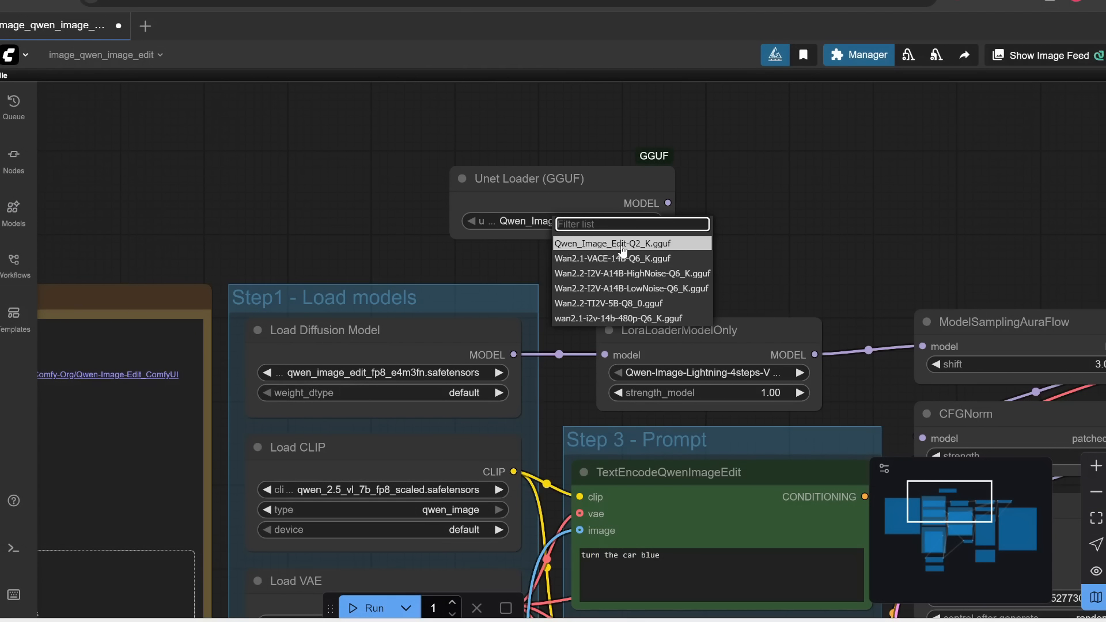
left_click(641, 246)
Connect the Unet Loader (GGUF) node's model output to the LoraLoaderModelOnly model input and run the workflow
left_click_drag(571, 178, 428, 181)
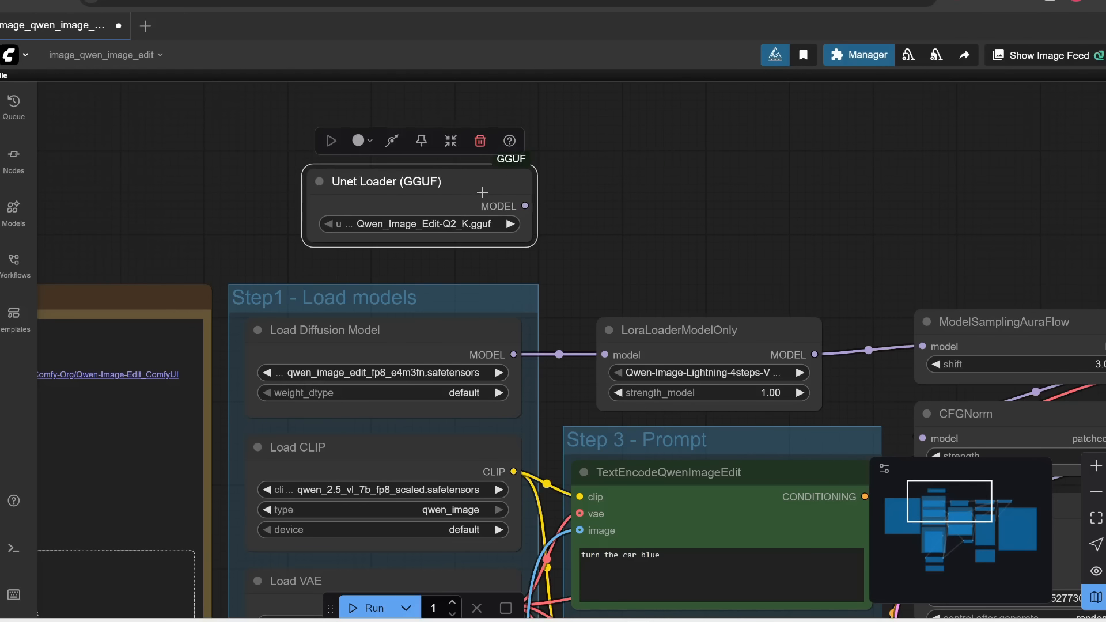
left_click_drag(525, 206, 604, 355)
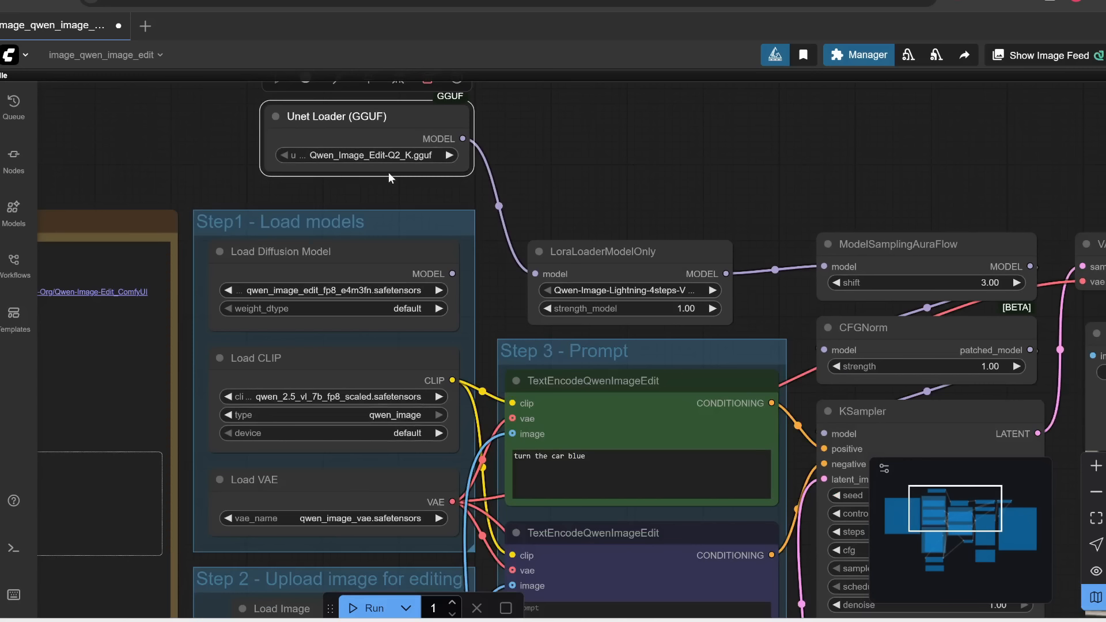
left_click(352, 609)
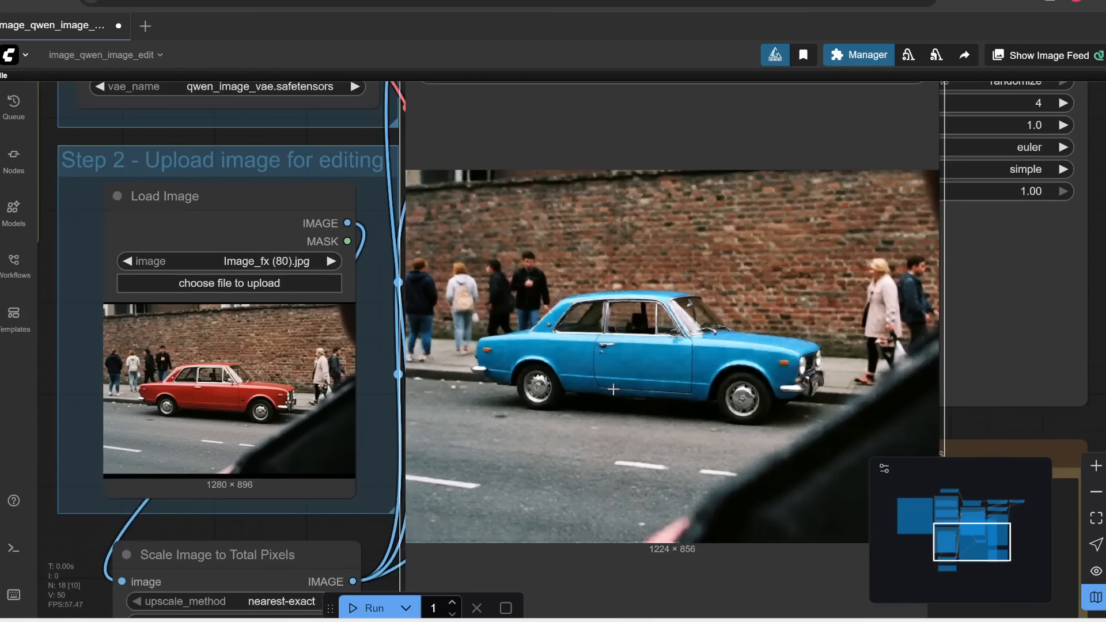